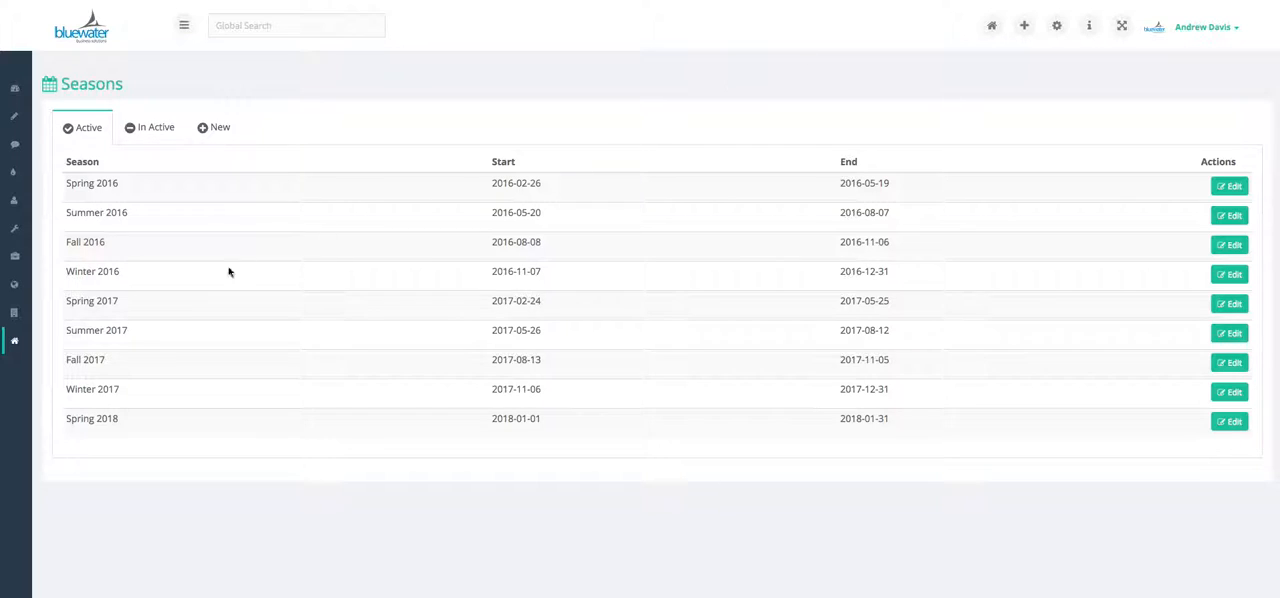
Review the inactive seasons, and return to the list of active seasons to examine their dates
mouse_move(14, 341)
click(150, 130)
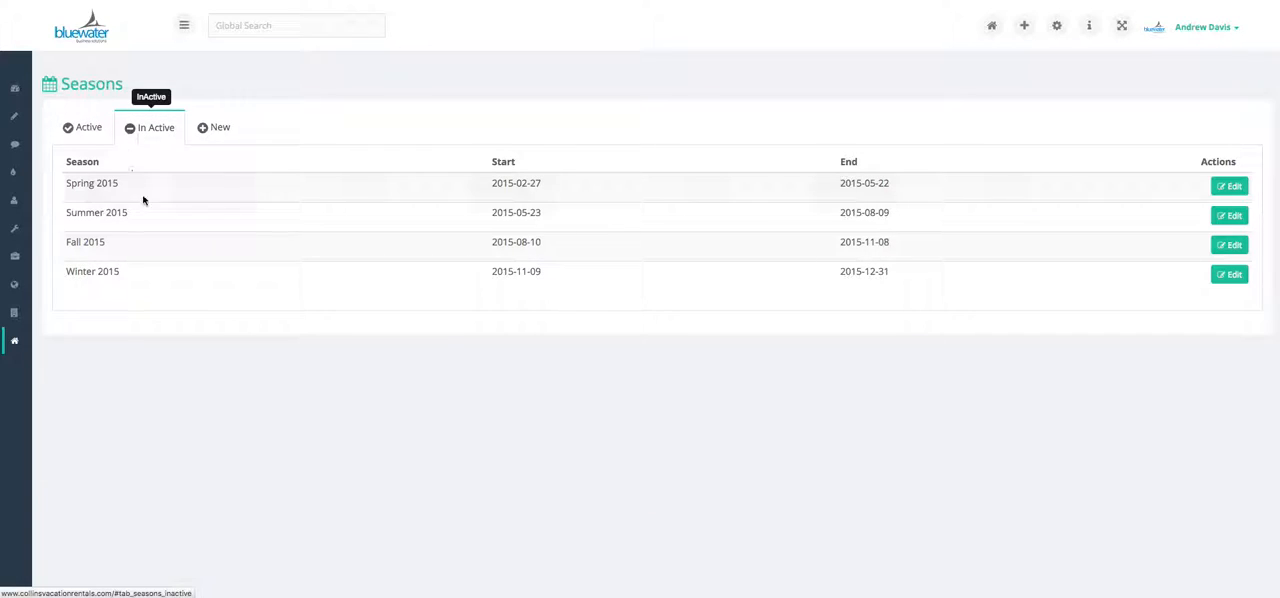
click(95, 132)
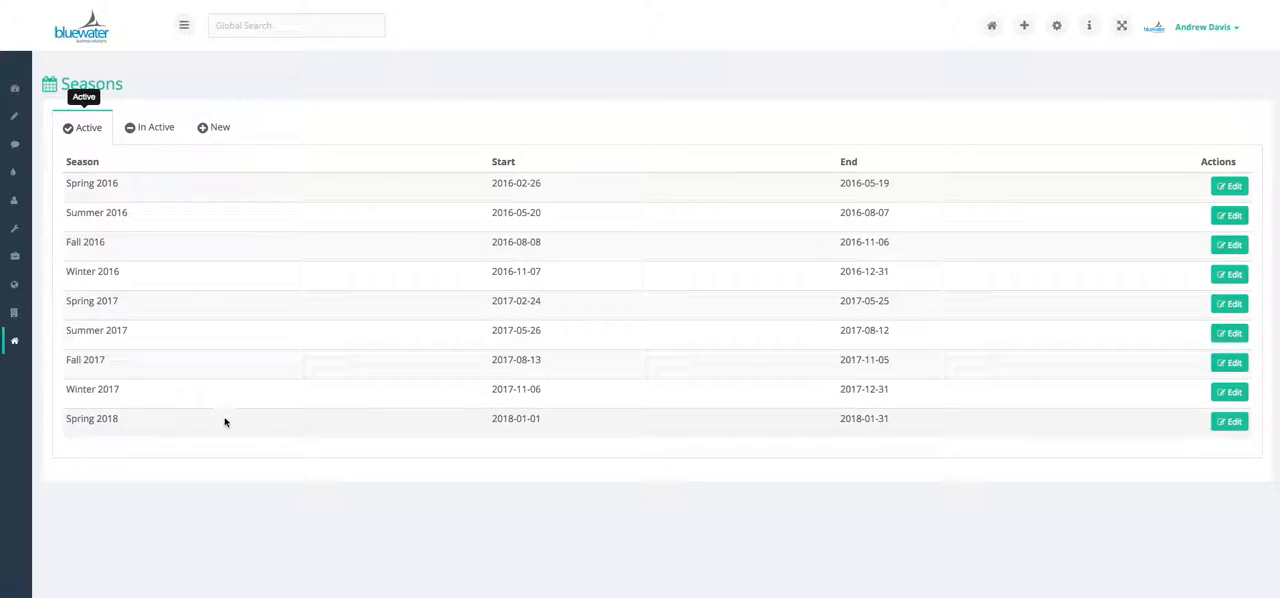
scroll(210, 422, down, 1)
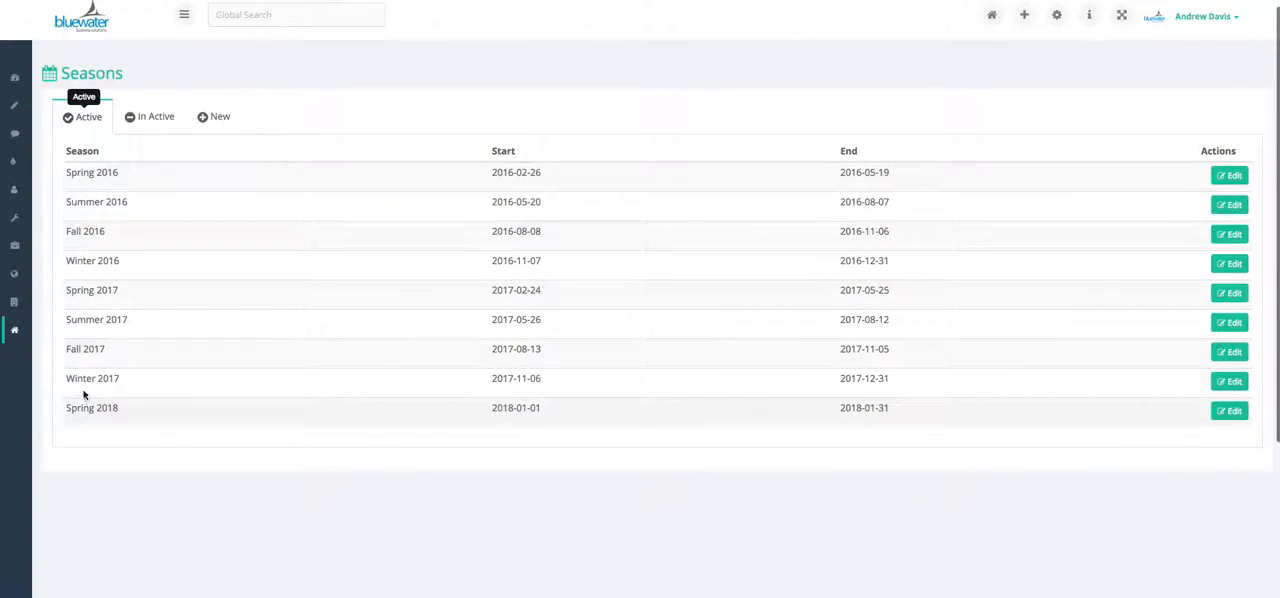
scroll(86, 337, down, 1)
scroll(88, 378, up, 1)
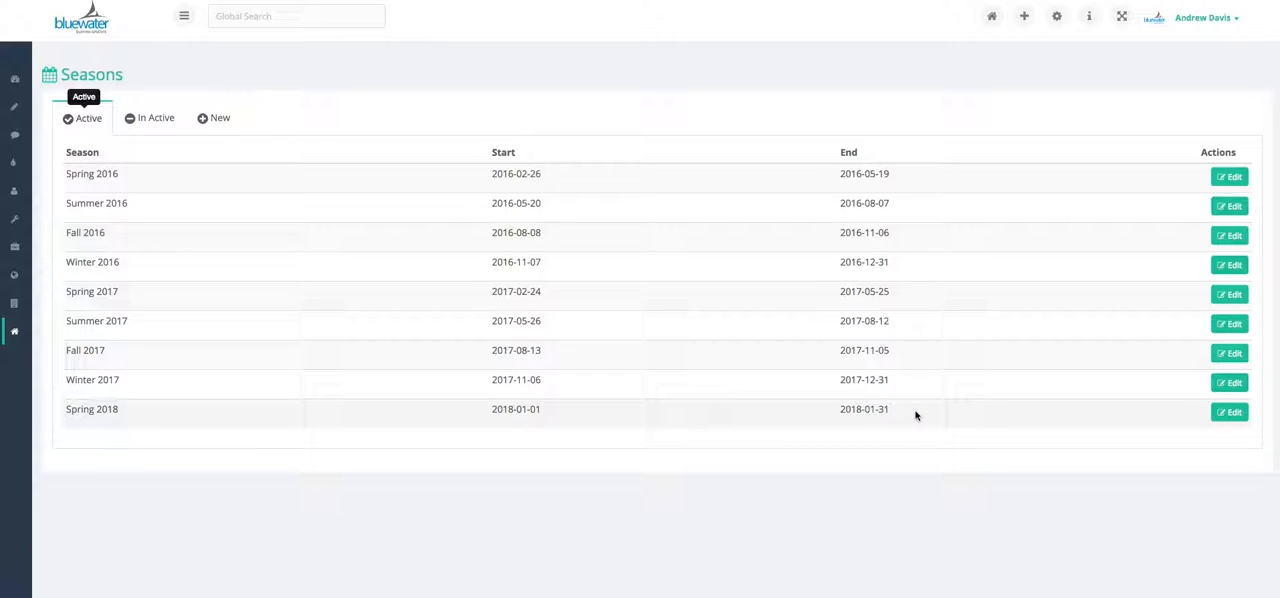
Start a new season and set its start date to 02/01/2018
click(198, 112)
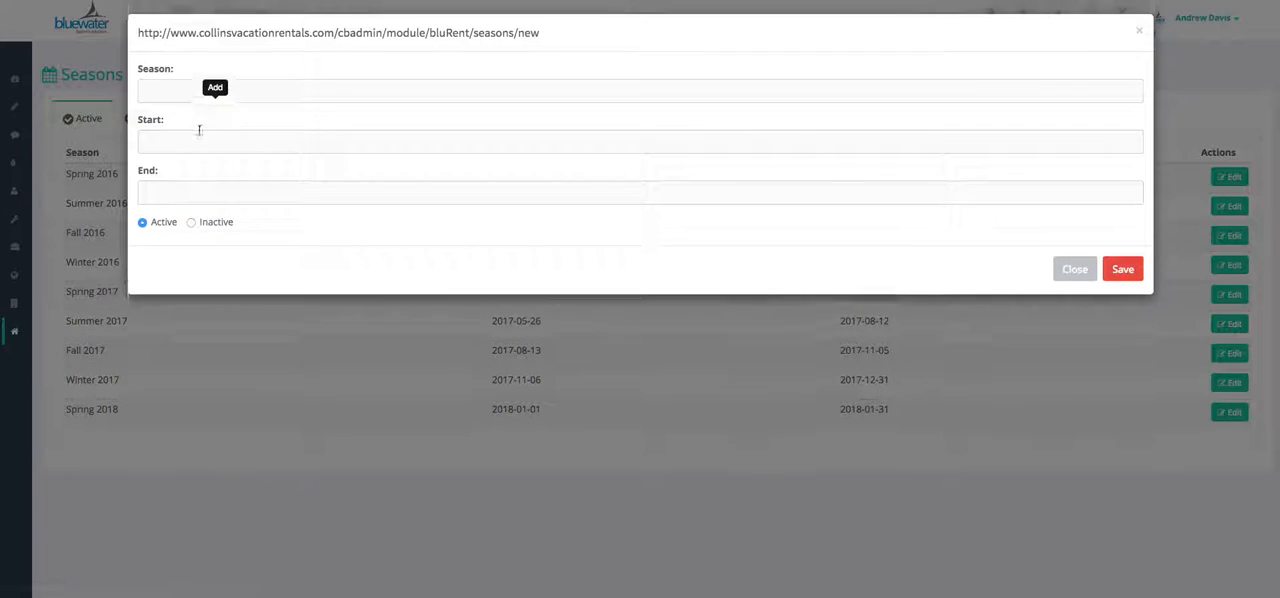
click(176, 145)
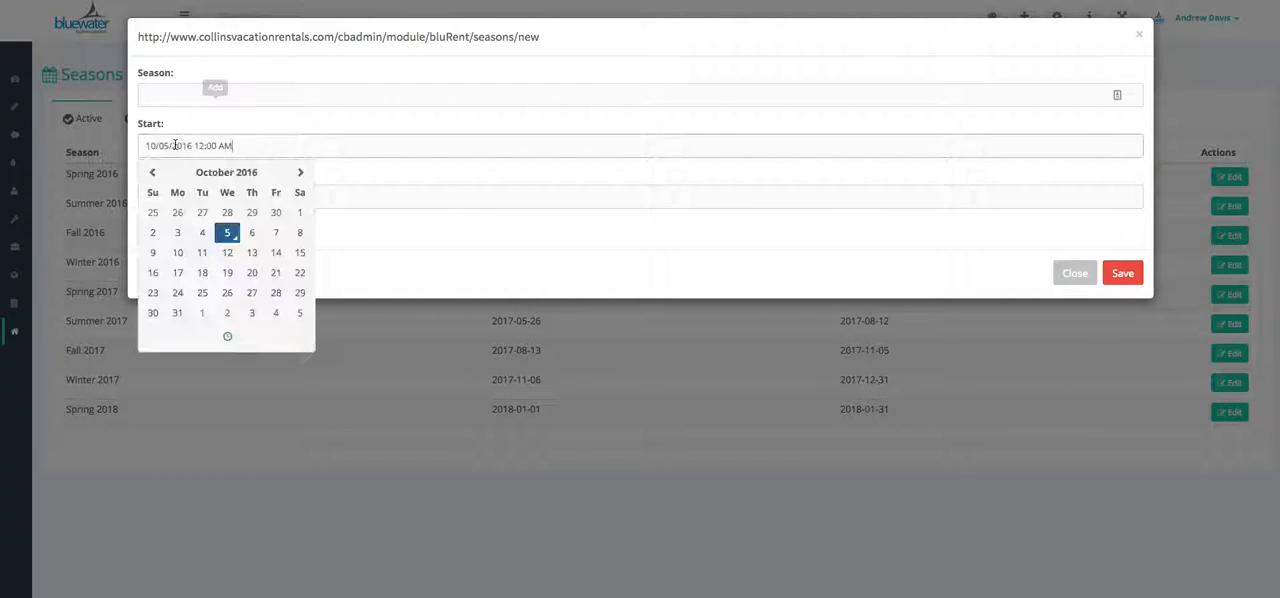
click(298, 173)
click(298, 173)
click(298, 173)
click(298, 173)
click(298, 173)
click(298, 173)
click(298, 173)
double_click(298, 173)
triple_click(298, 173)
triple_click(298, 173)
double_click(298, 173)
click(297, 173)
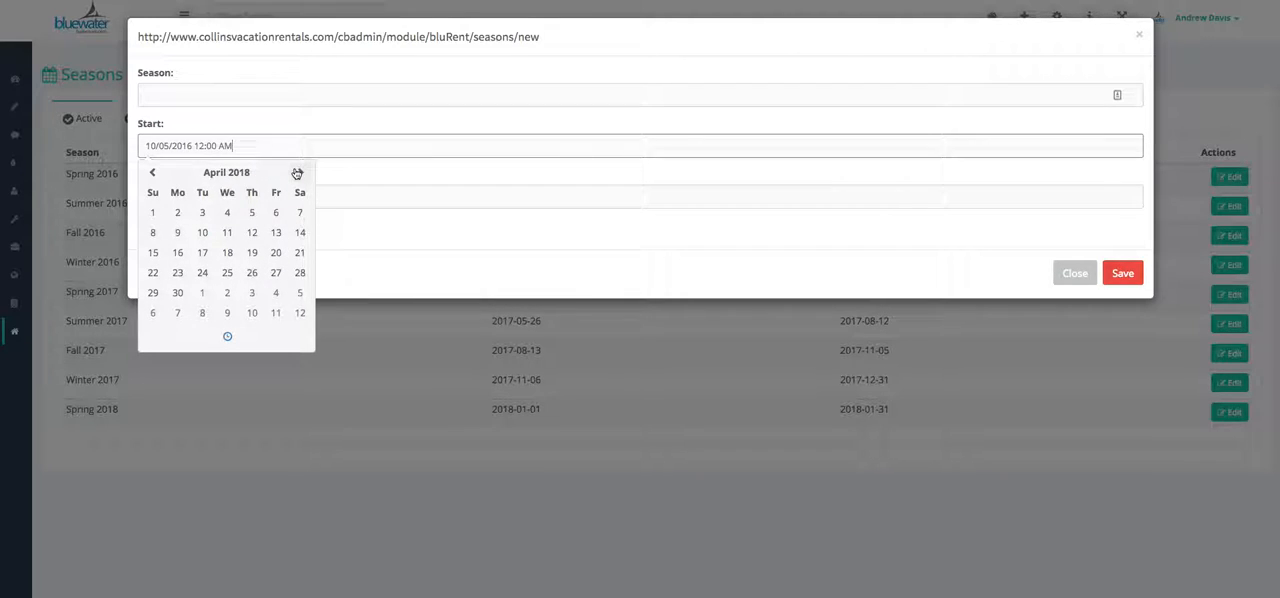
click(156, 174)
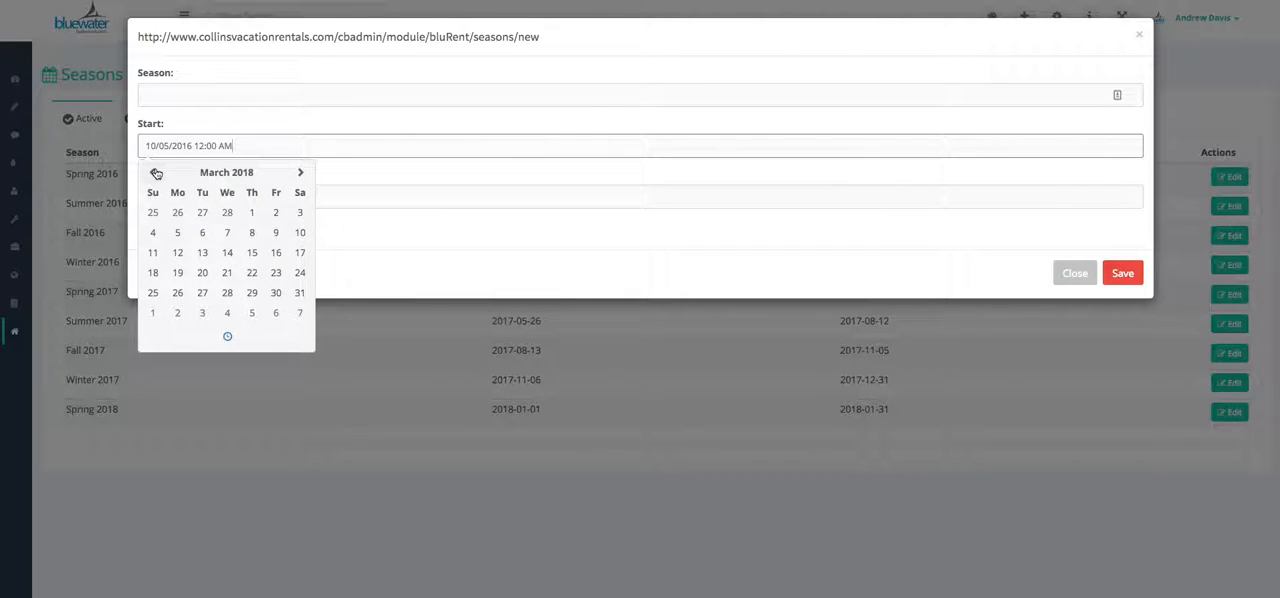
click(151, 172)
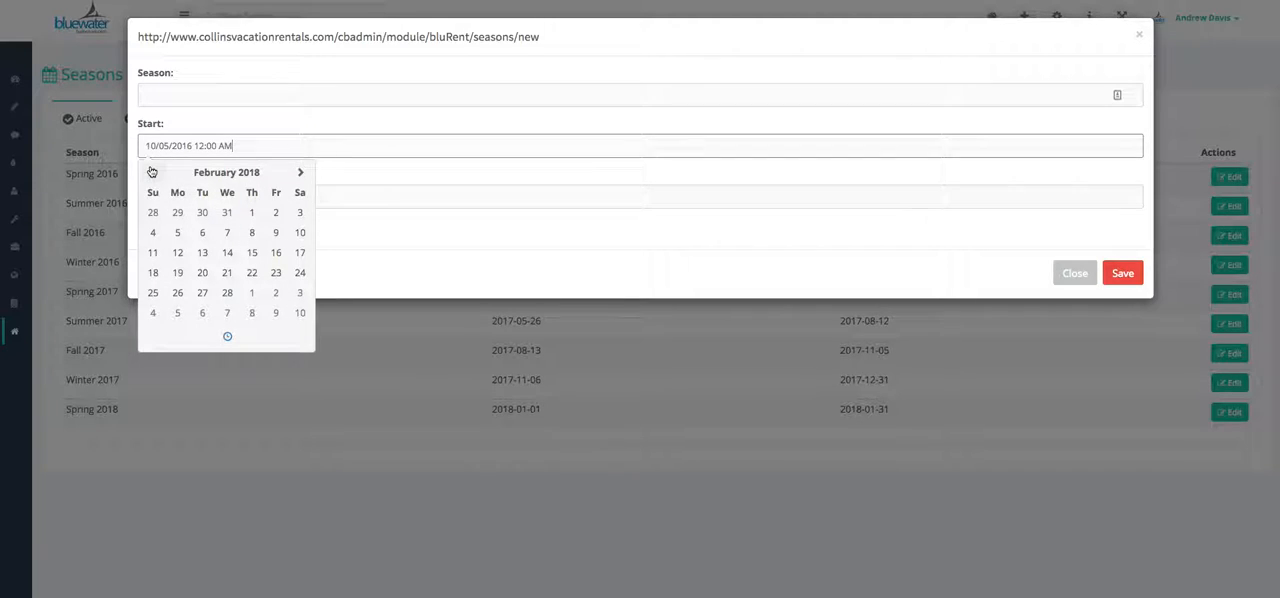
click(251, 213)
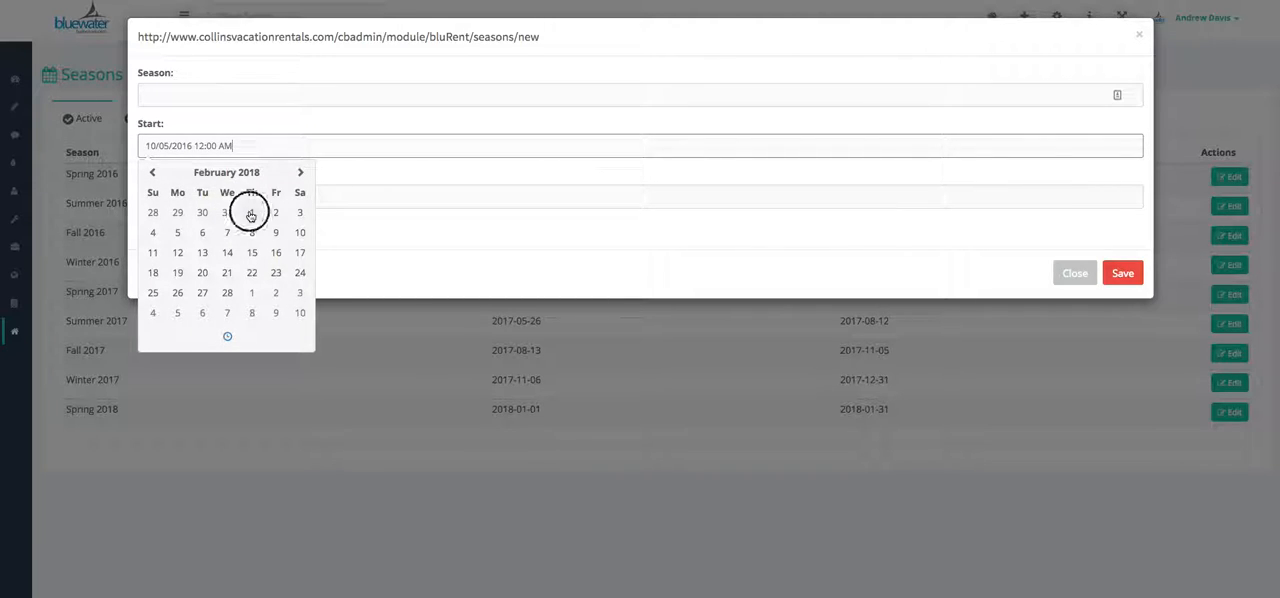
Set the new season's end date to 02/28/2018
click(350, 198)
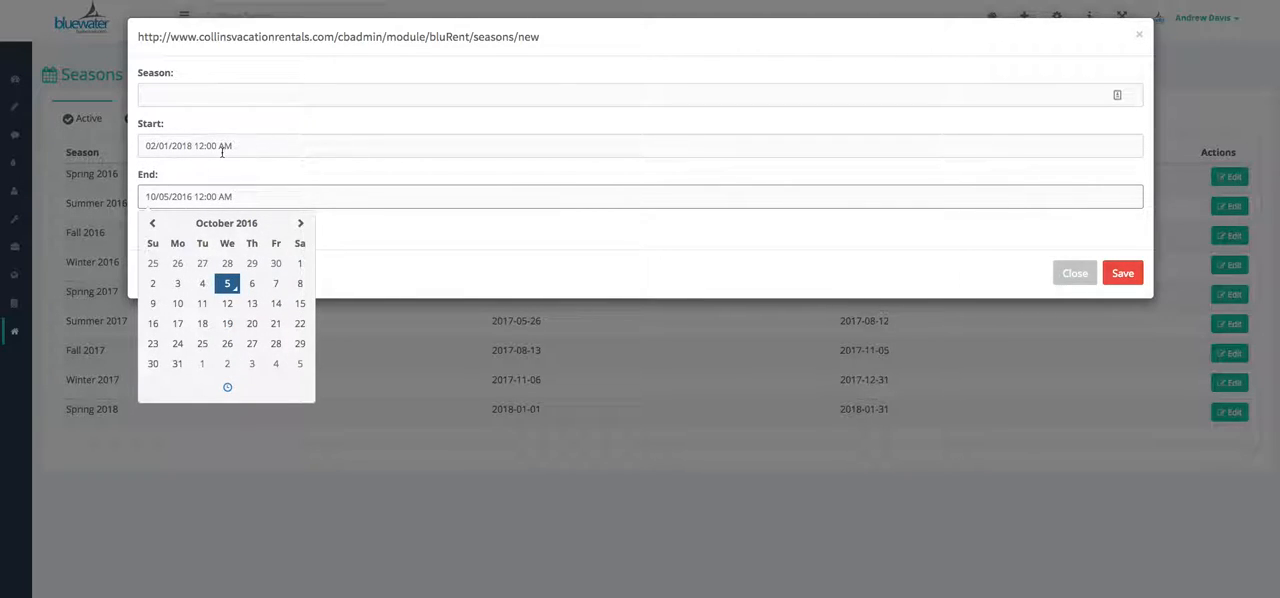
click(207, 196)
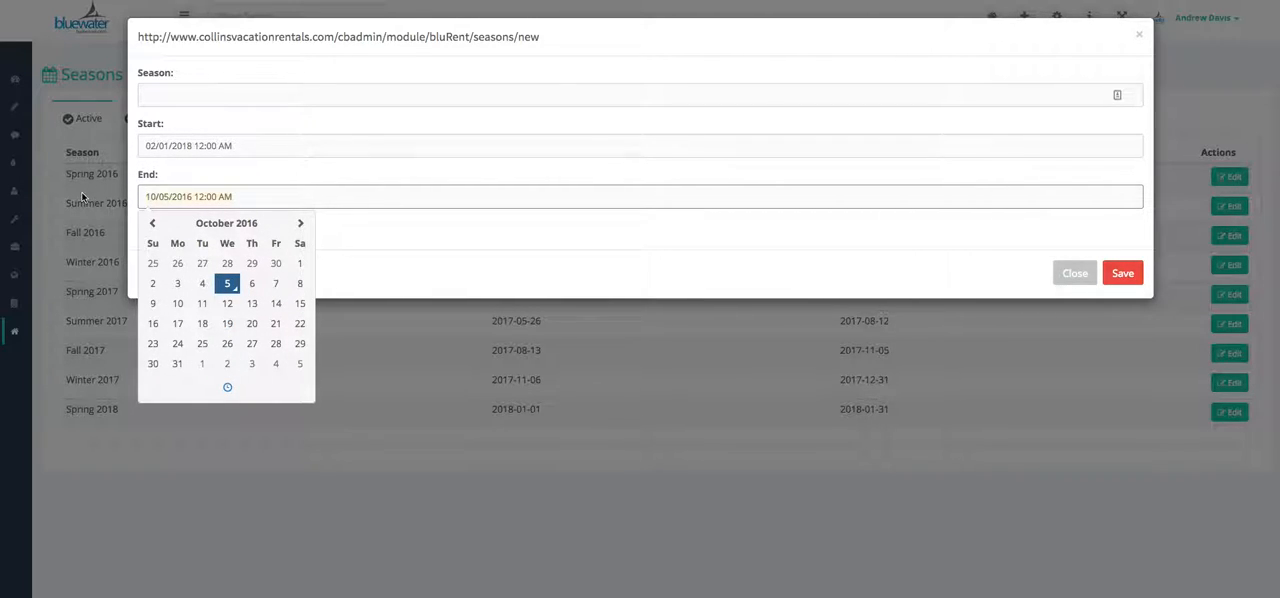
text(3/01/2018)
key(Tab)
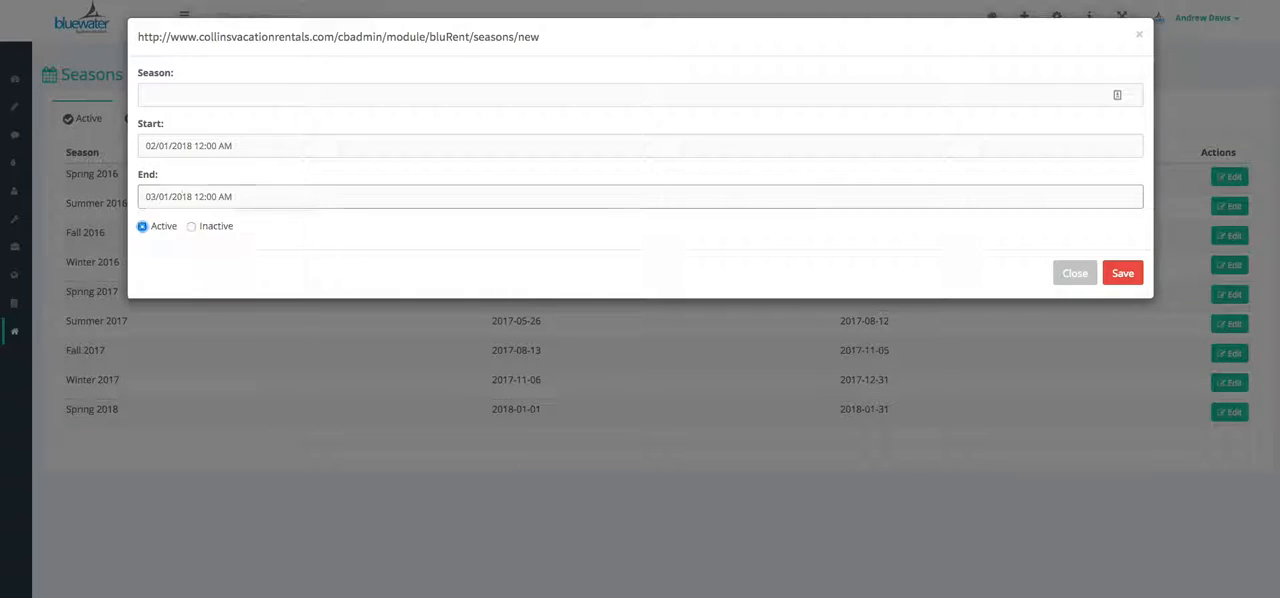
click(294, 200)
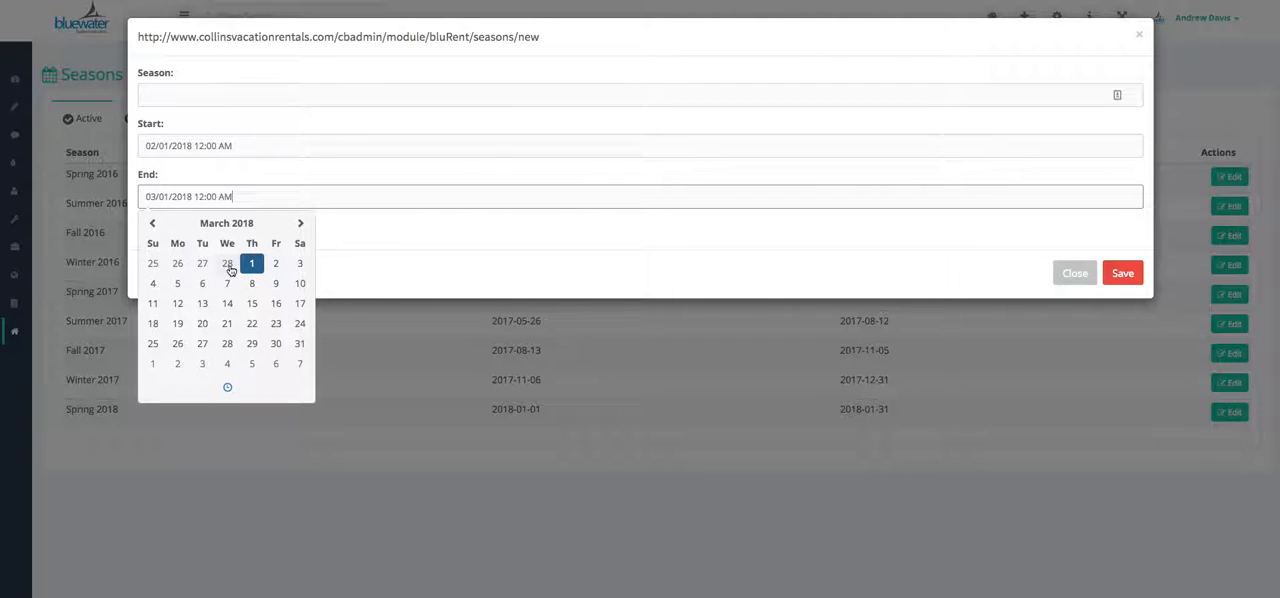
click(228, 263)
Enter Valentines as the new season's name and close the form without saving
click(226, 96)
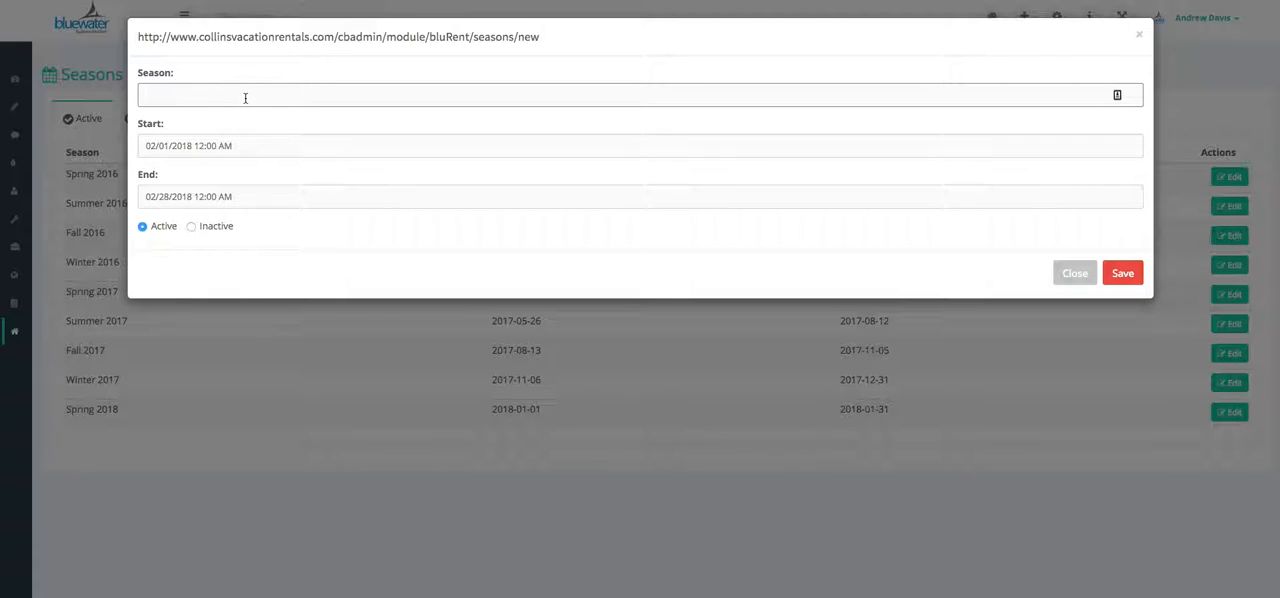
text(Valentines)
click(1074, 276)
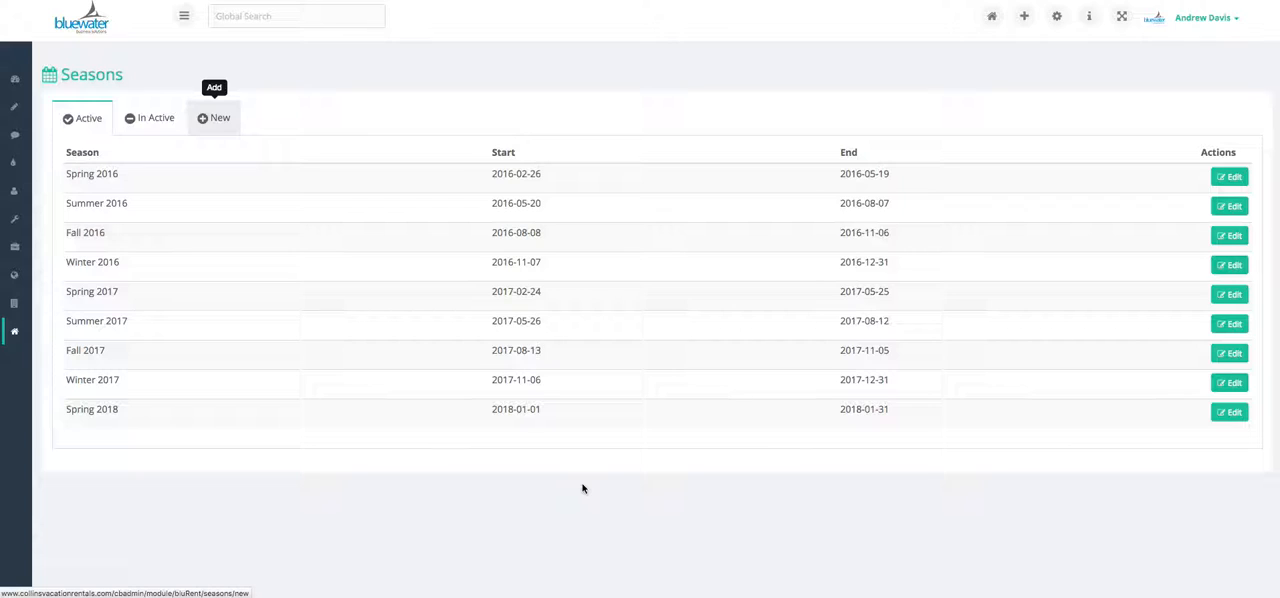
Find the property Papa's Place in the vacation rental rates list by searching for "papa", and open its rates for editing
mouse_move(19, 335)
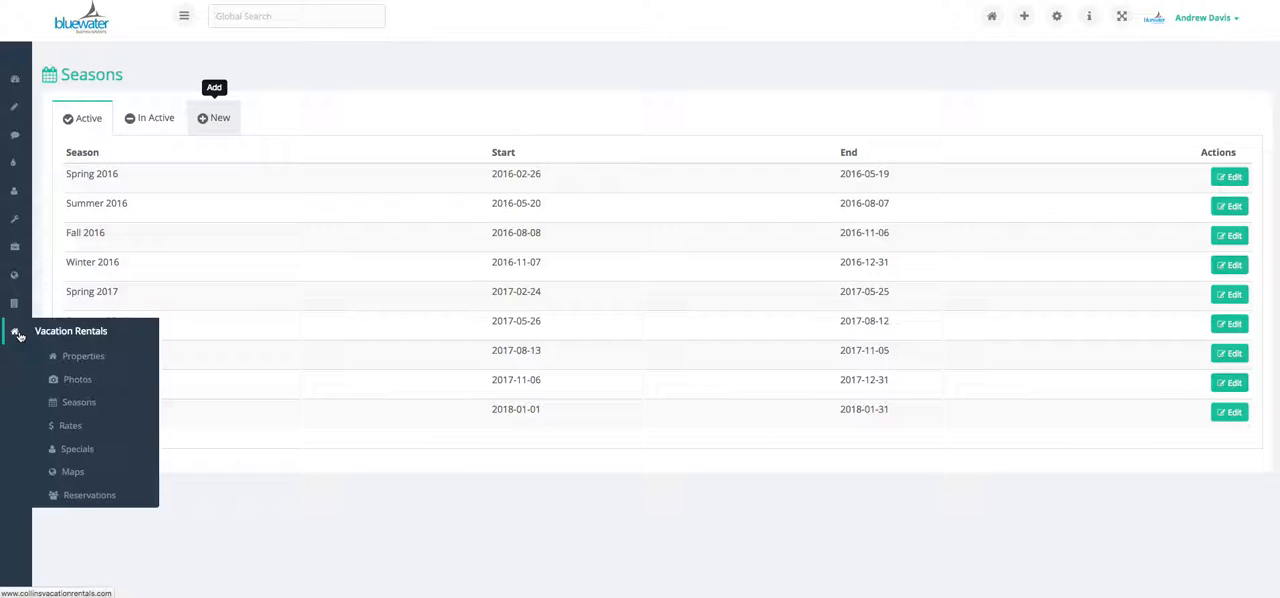
click(71, 427)
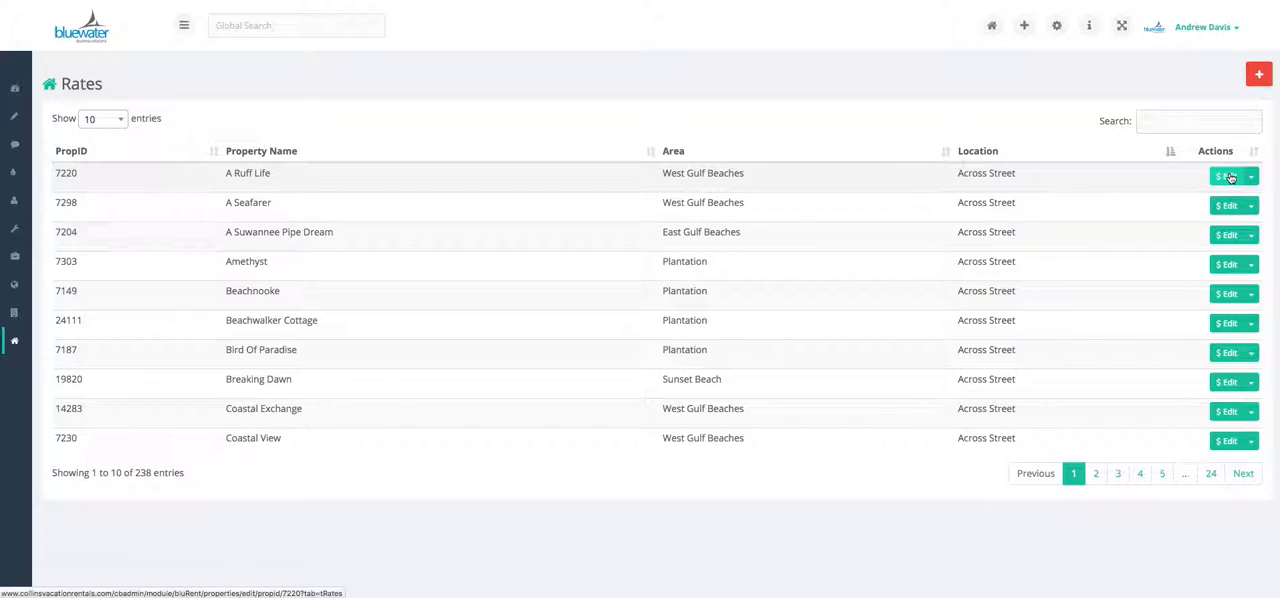
click(1202, 120)
text(papa)
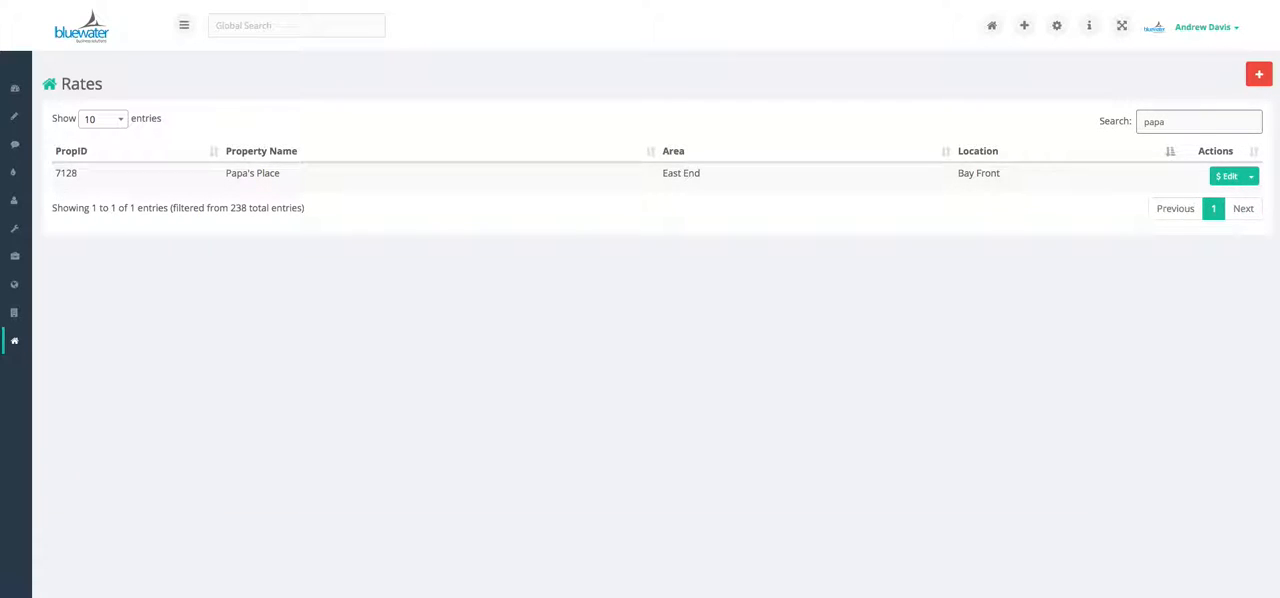
click(1229, 182)
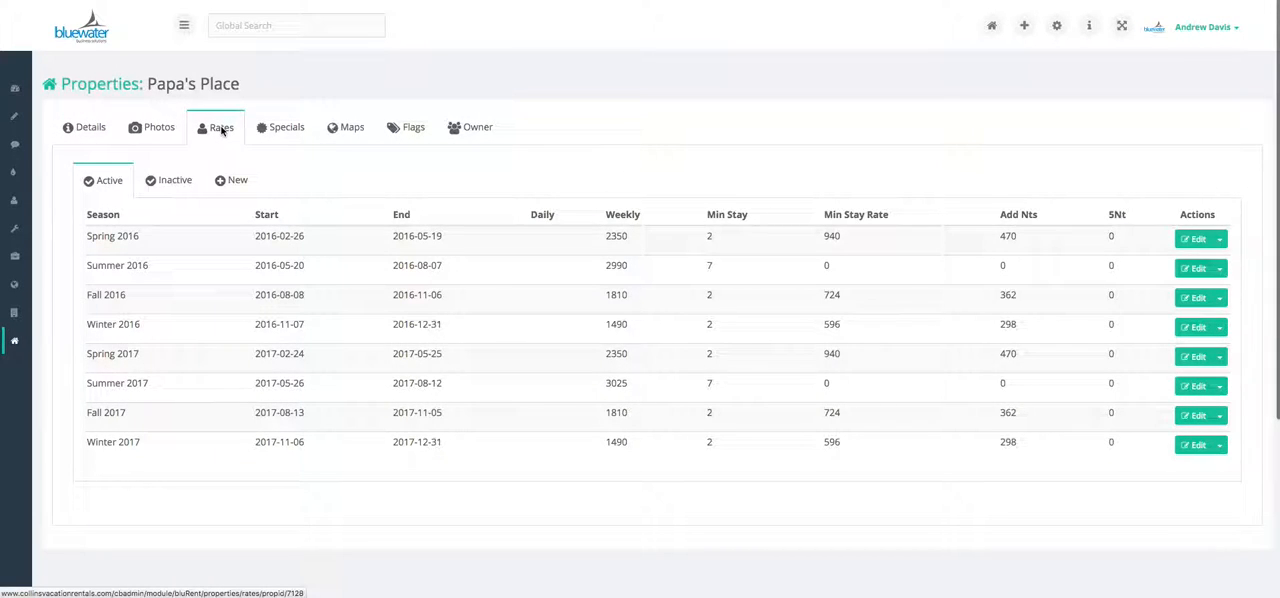
Start a new rate for Papa's Place and assign it to the Spring 2018 season (2018-01-01 - 2018-01-31)
click(238, 180)
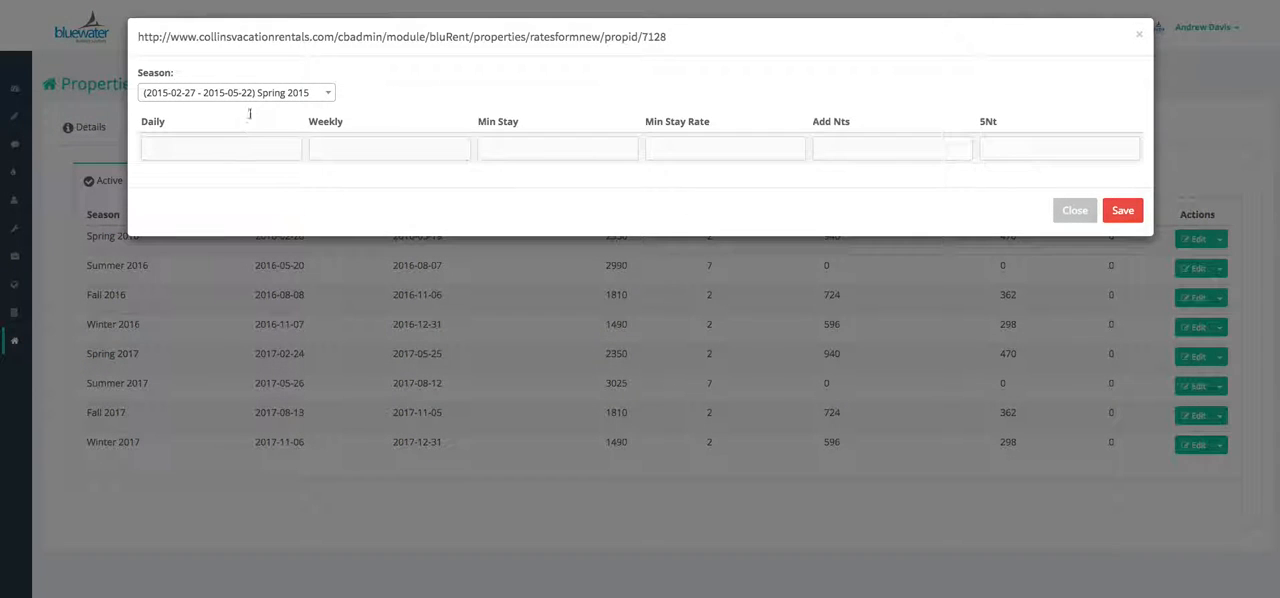
click(268, 100)
scroll(267, 168, down, 4)
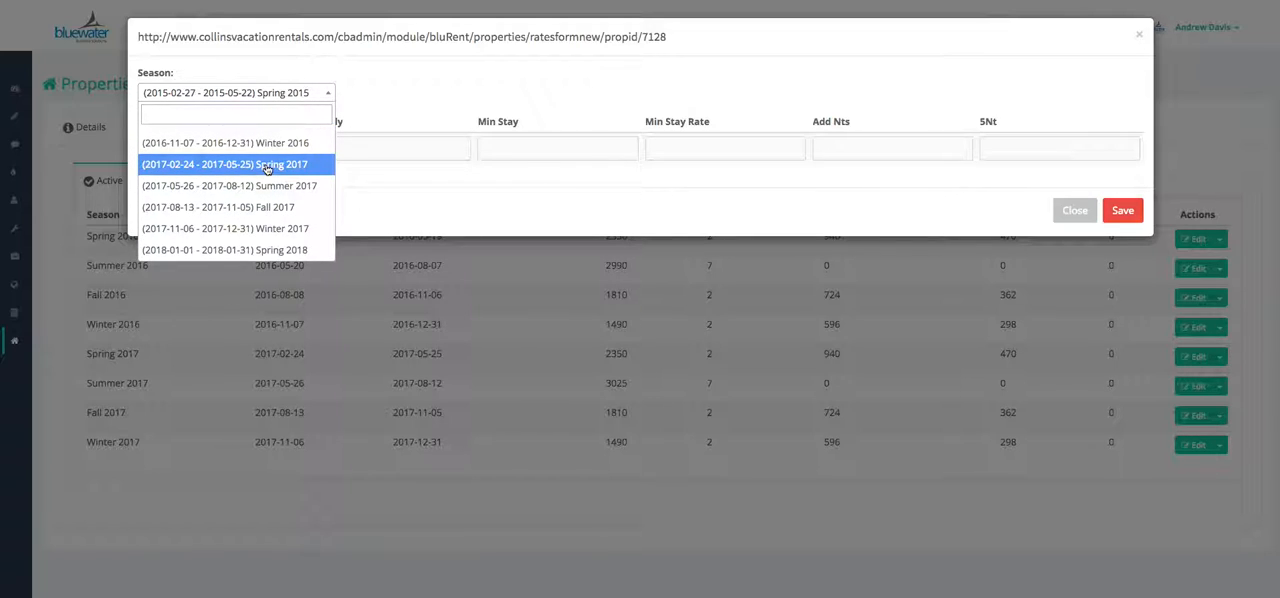
click(270, 250)
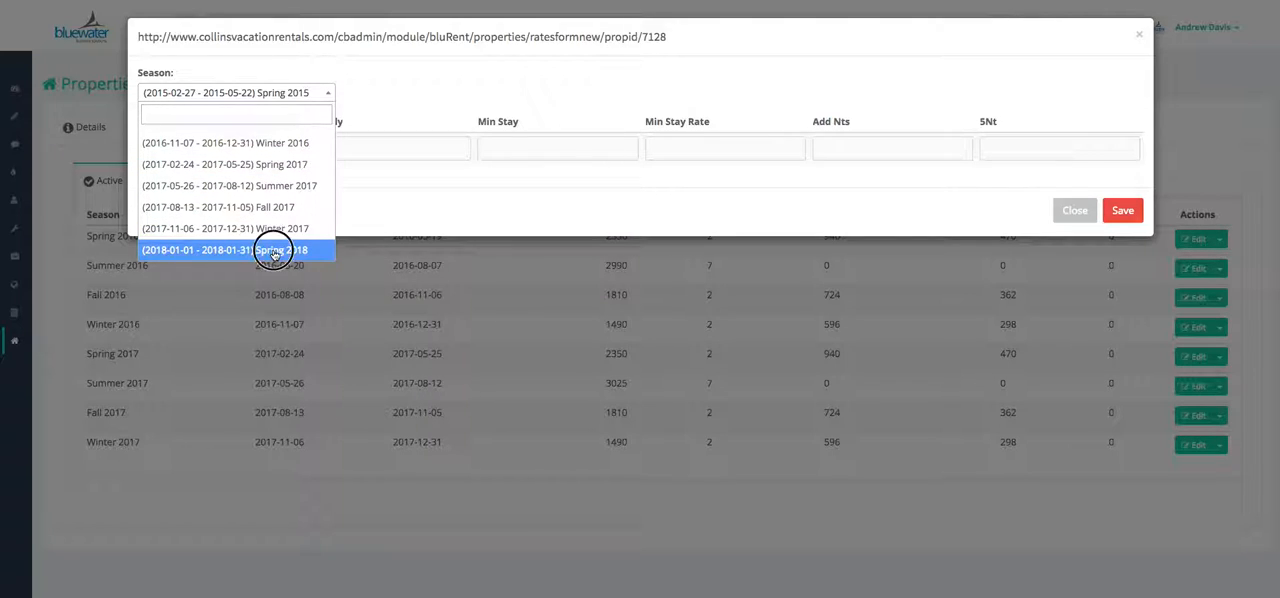
Set the new rate's daily price to 0, weekly price to 1000 and minimum stay to 2
click(251, 151)
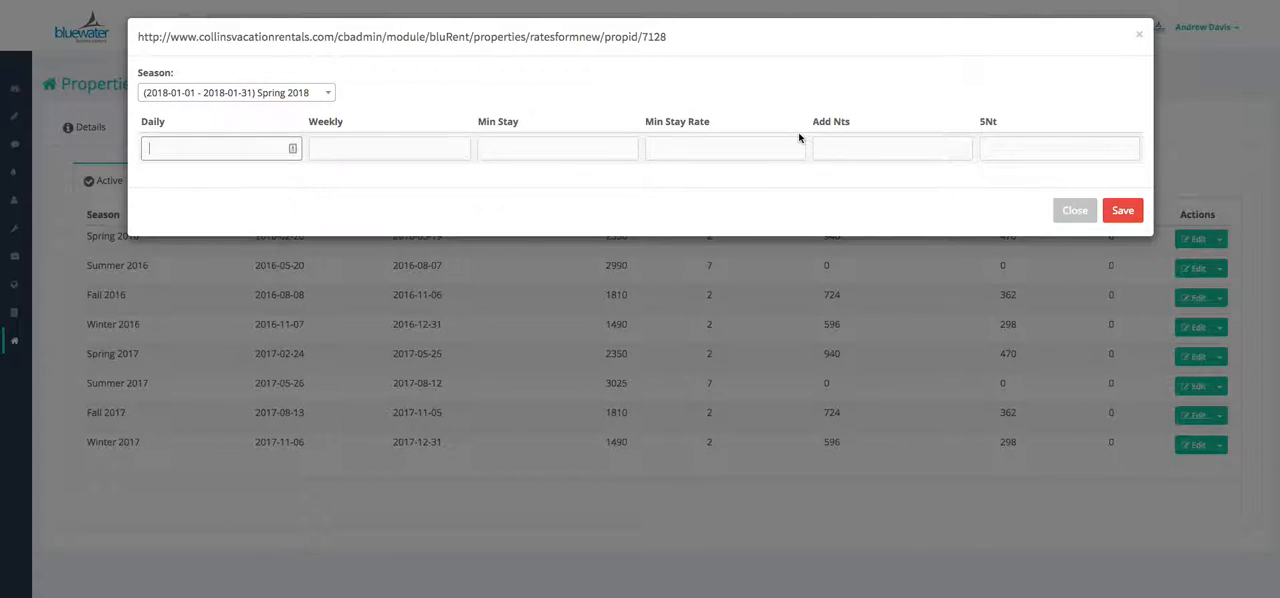
text(0)
key(Tab)
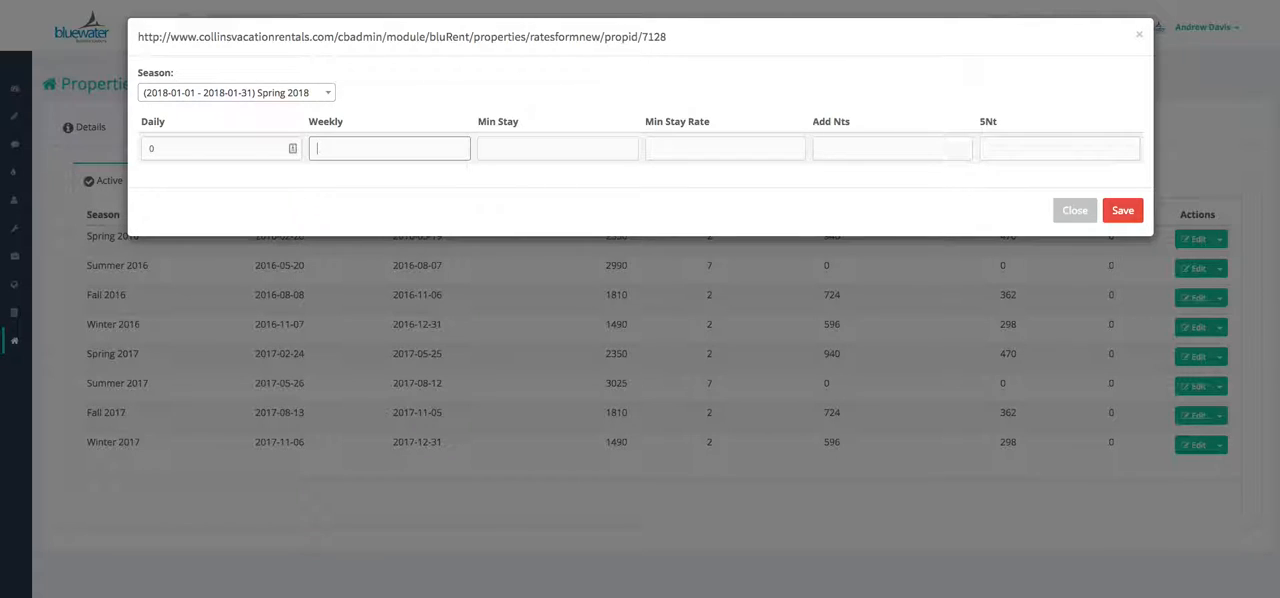
text(1000)
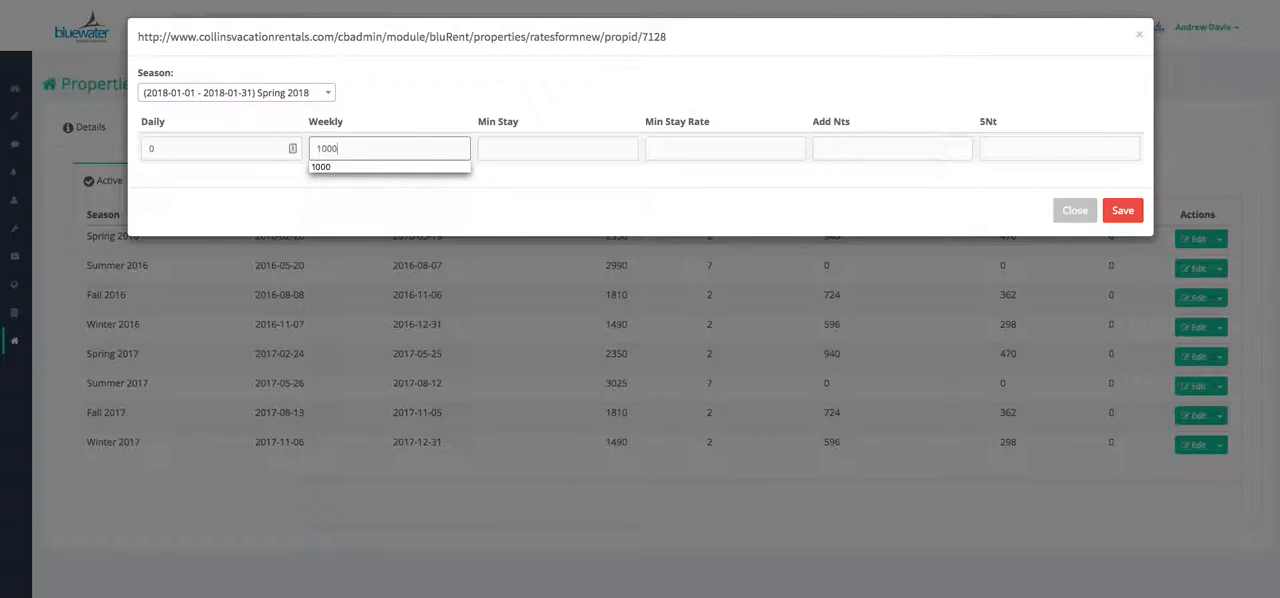
key(Tab)
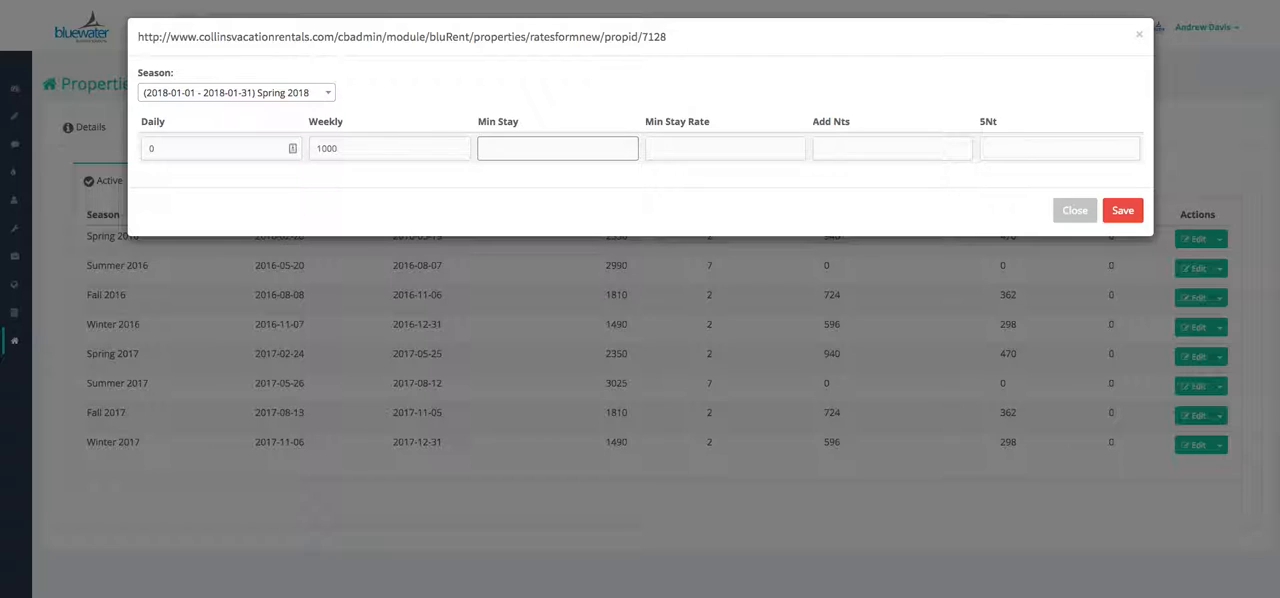
text(2)
key(Tab)
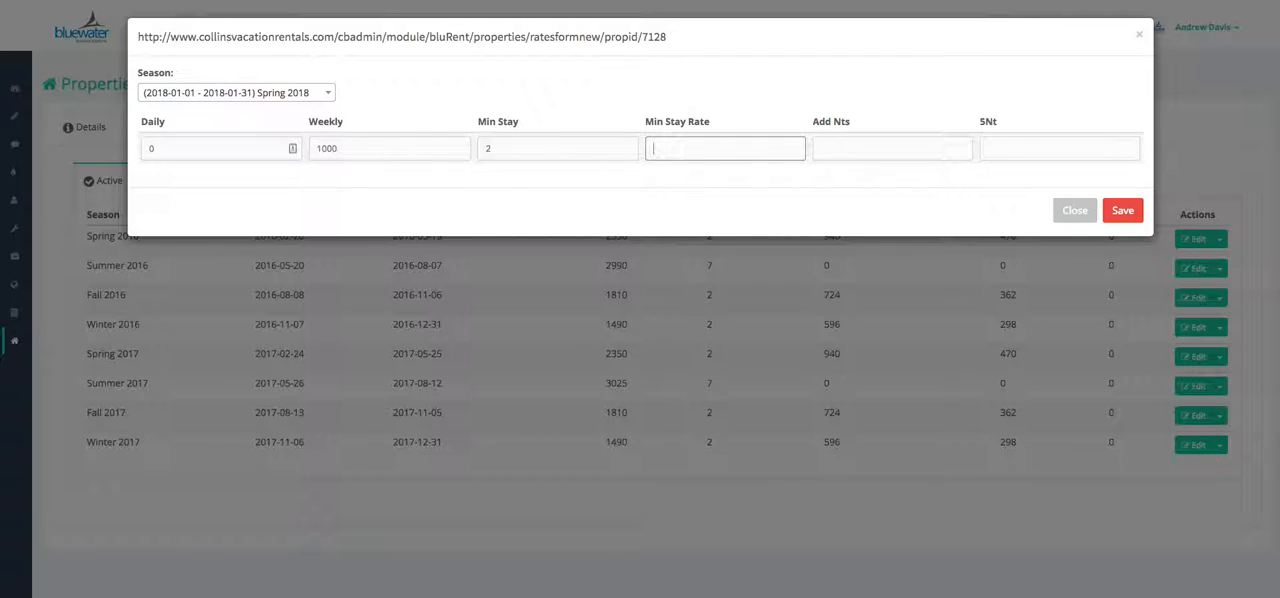
Enter a minimum stay rate of 250, additional nights 175 and 5Nt 0, save the rate and return to the property's rates
text(250)
key(Tab)
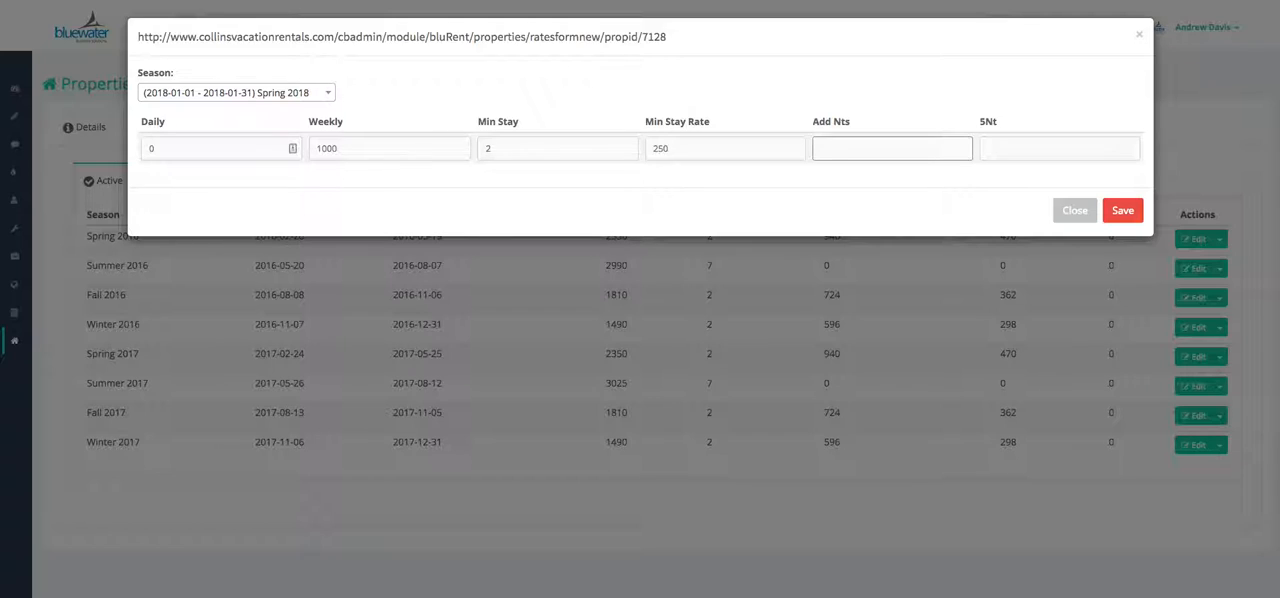
key(Tab)
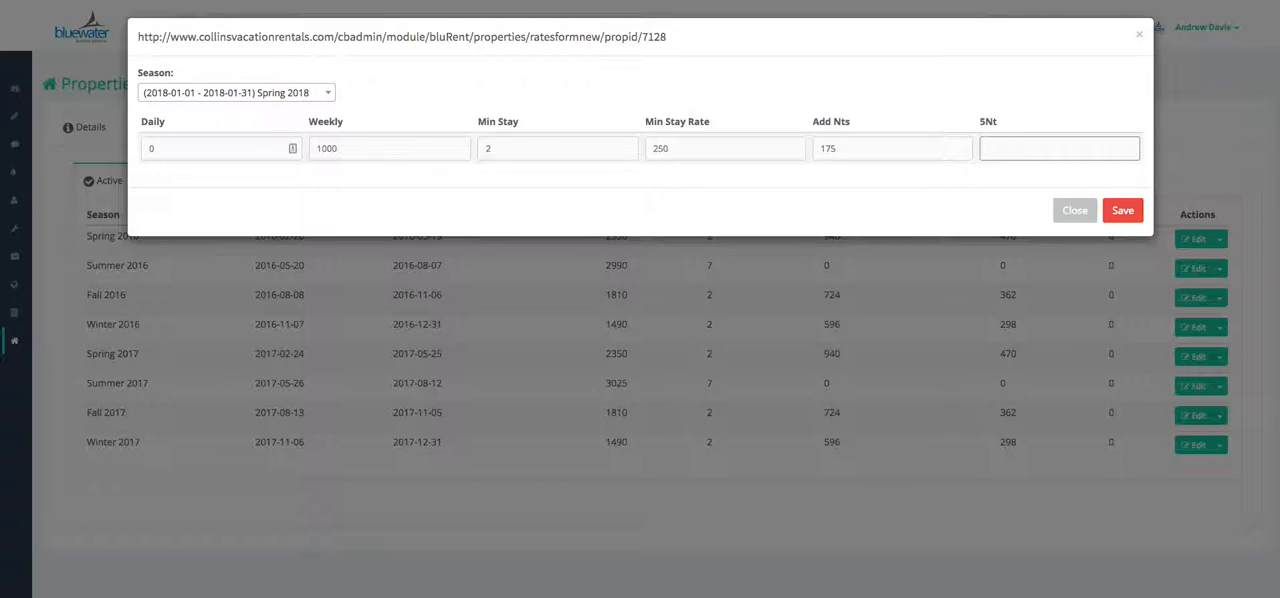
text(0)
key(Tab)
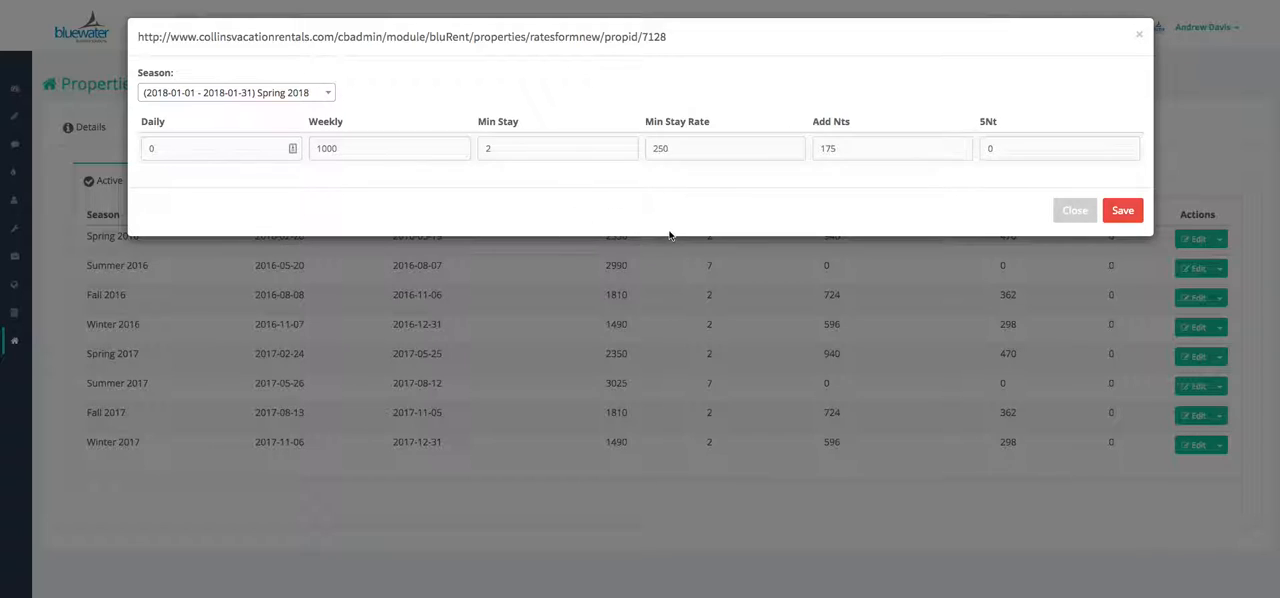
click(1125, 211)
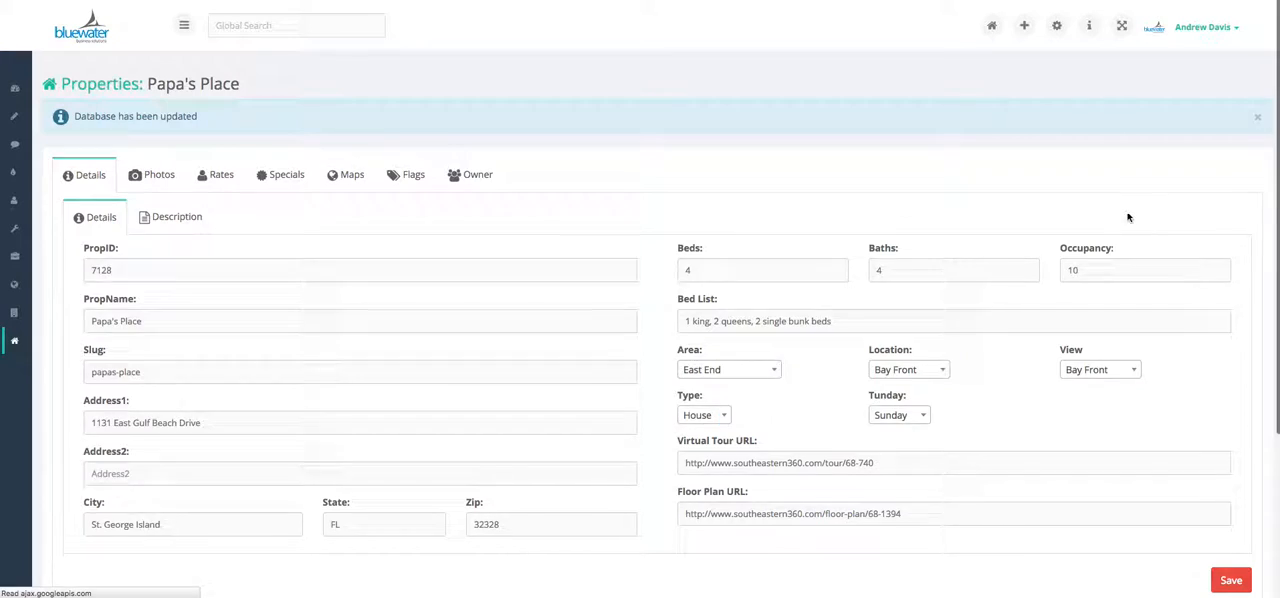
click(222, 176)
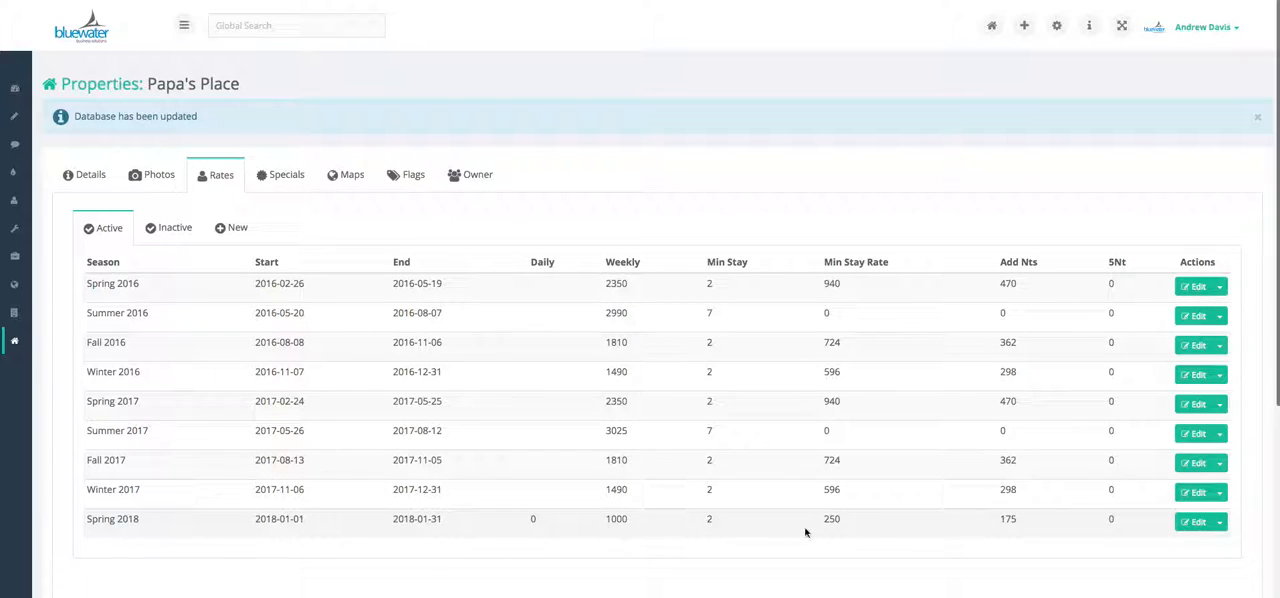
Change the Spring 2018 rate's 5Nt value to 750 and save it
click(1195, 522)
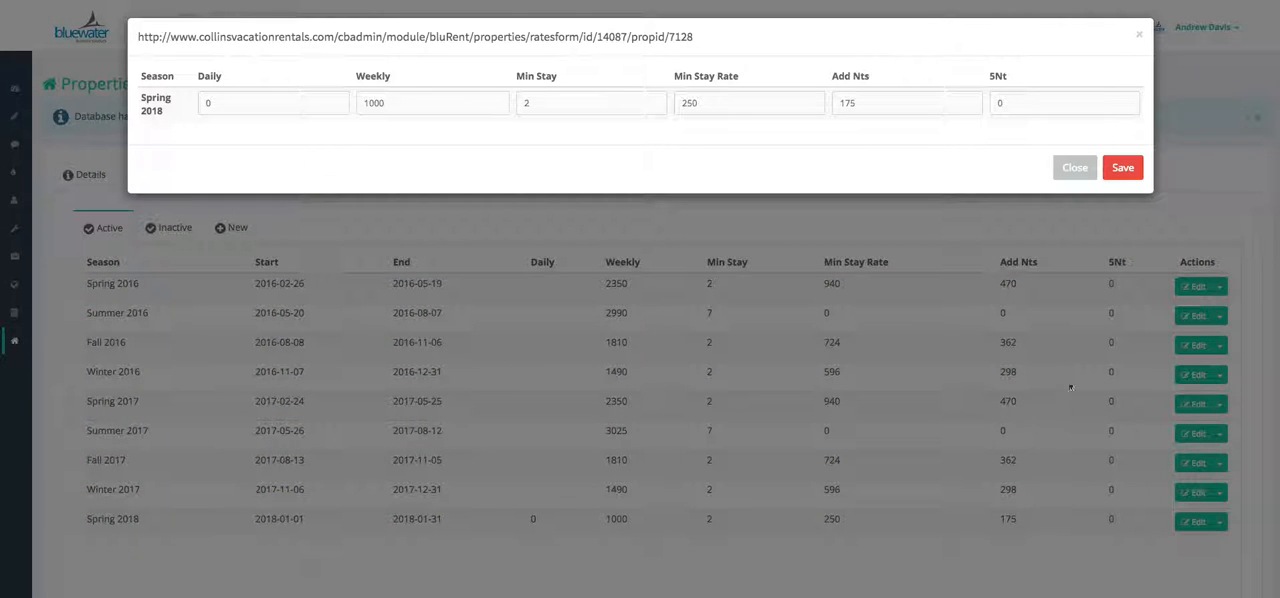
click(1062, 105)
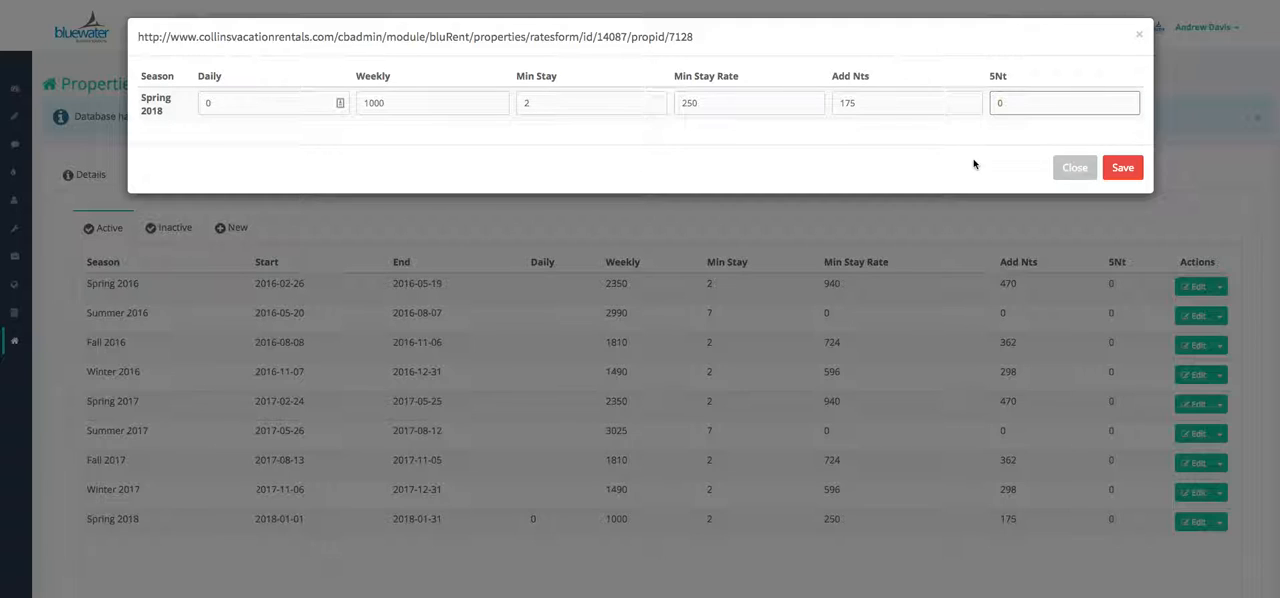
text(75)
click(1120, 169)
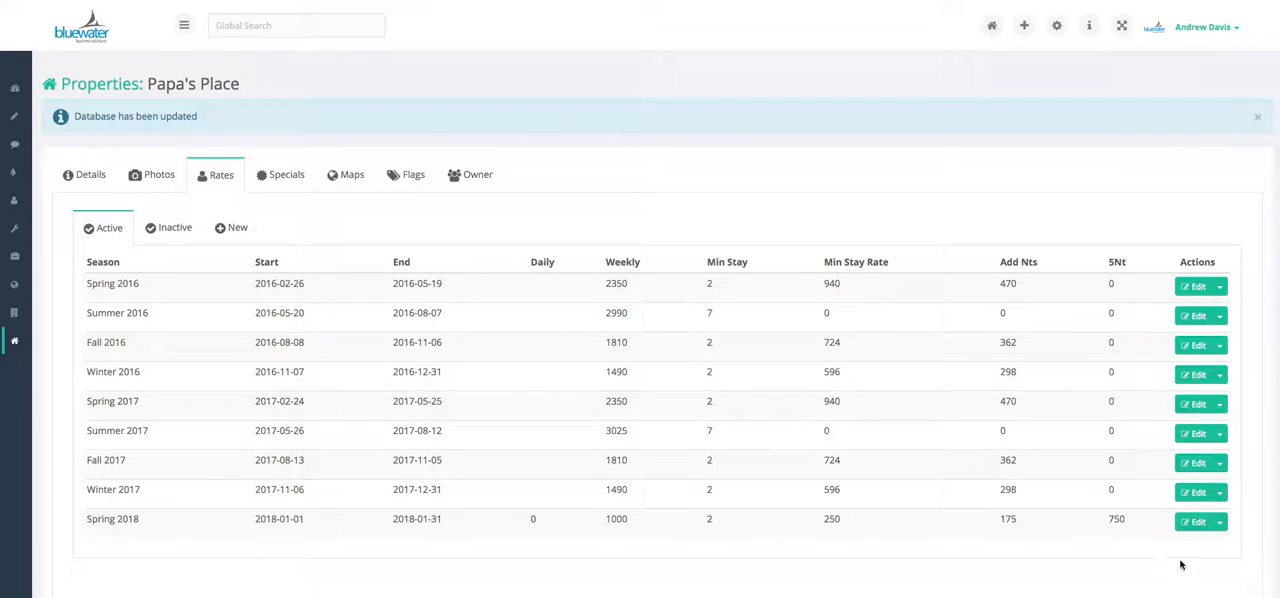
Remove the Spring 2018 rate from the active rates of Papa's Place and confirm its deletion
click(1219, 524)
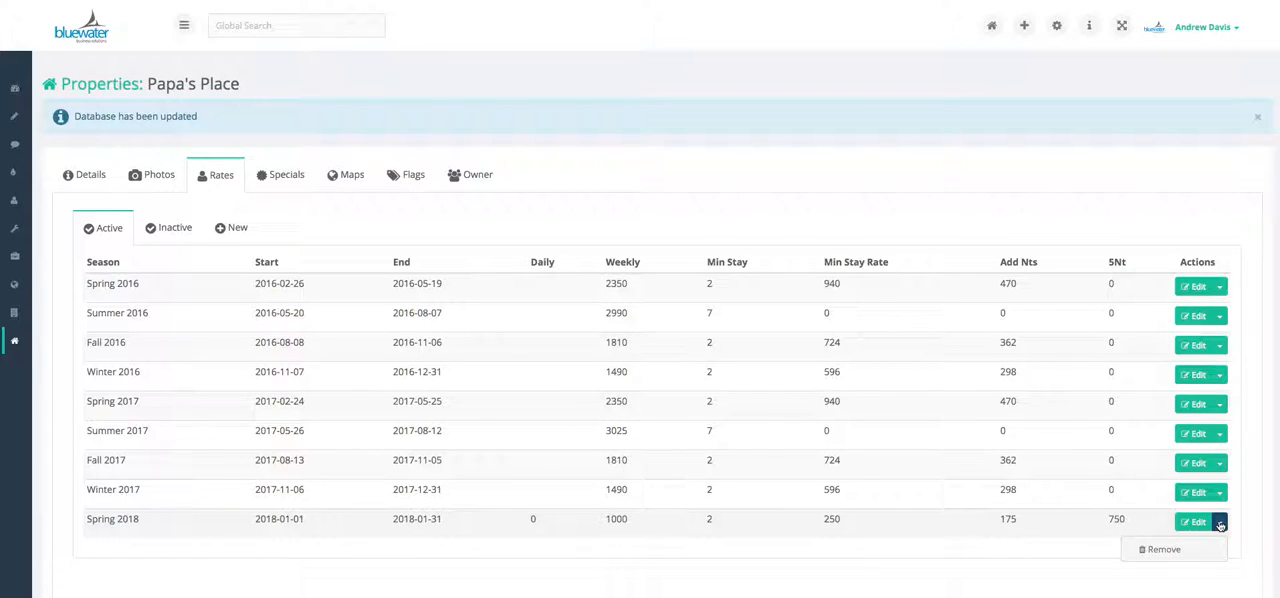
click(1163, 550)
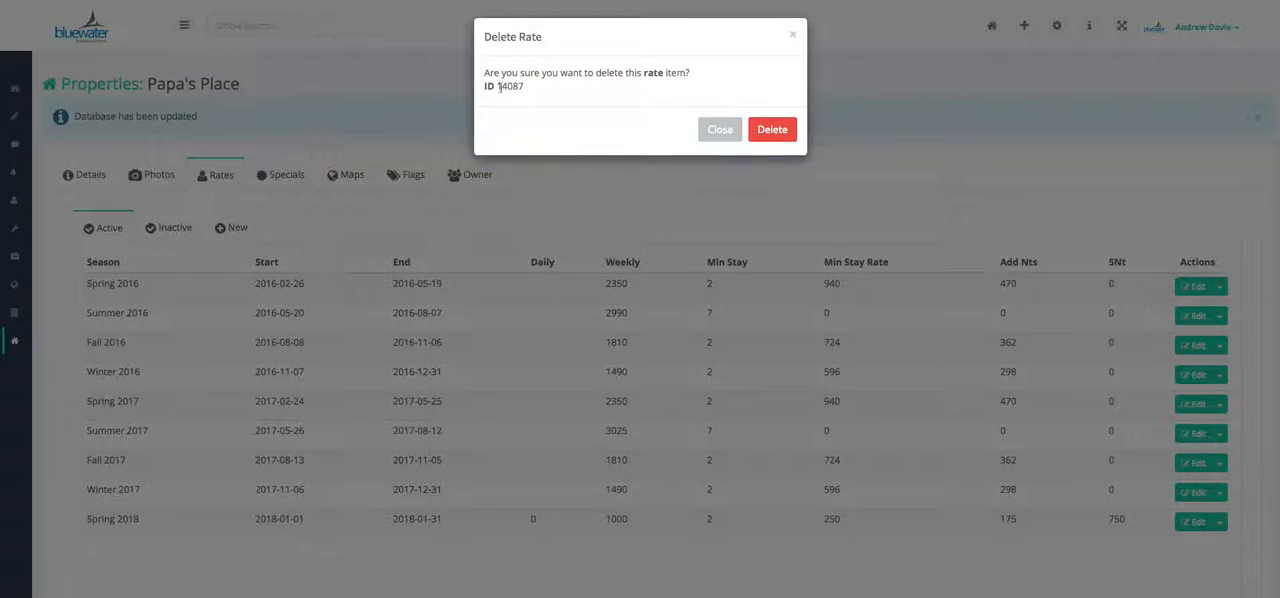
click(770, 132)
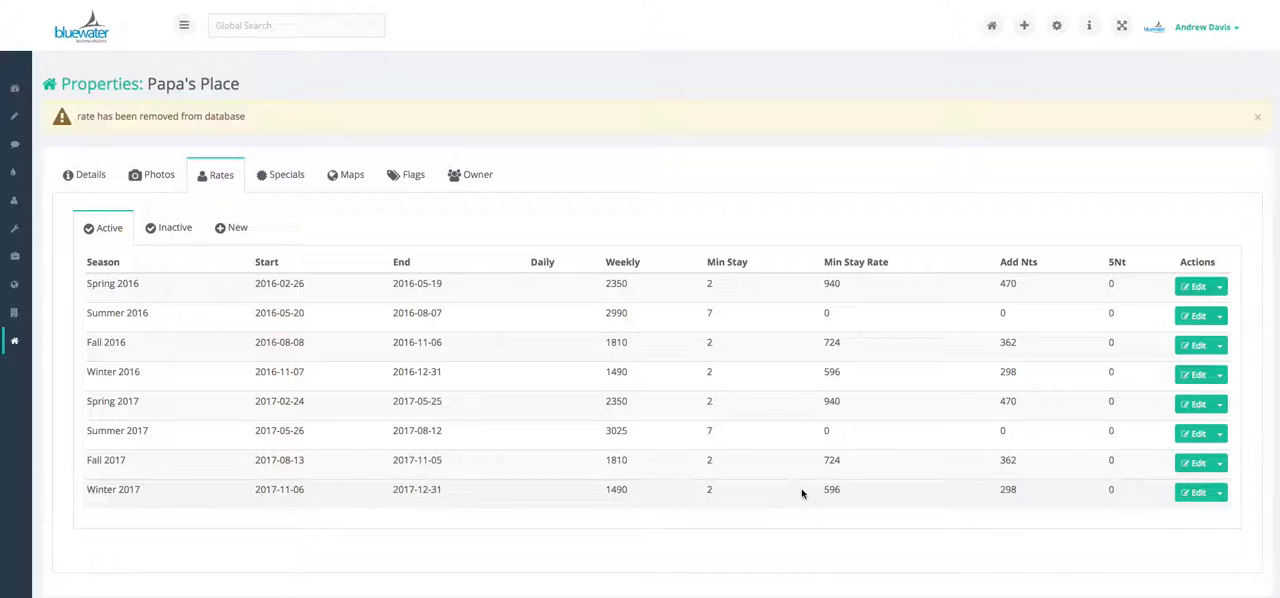
View the Papa's Place details from the vacation rental properties list, and return to the list
mouse_move(14, 343)
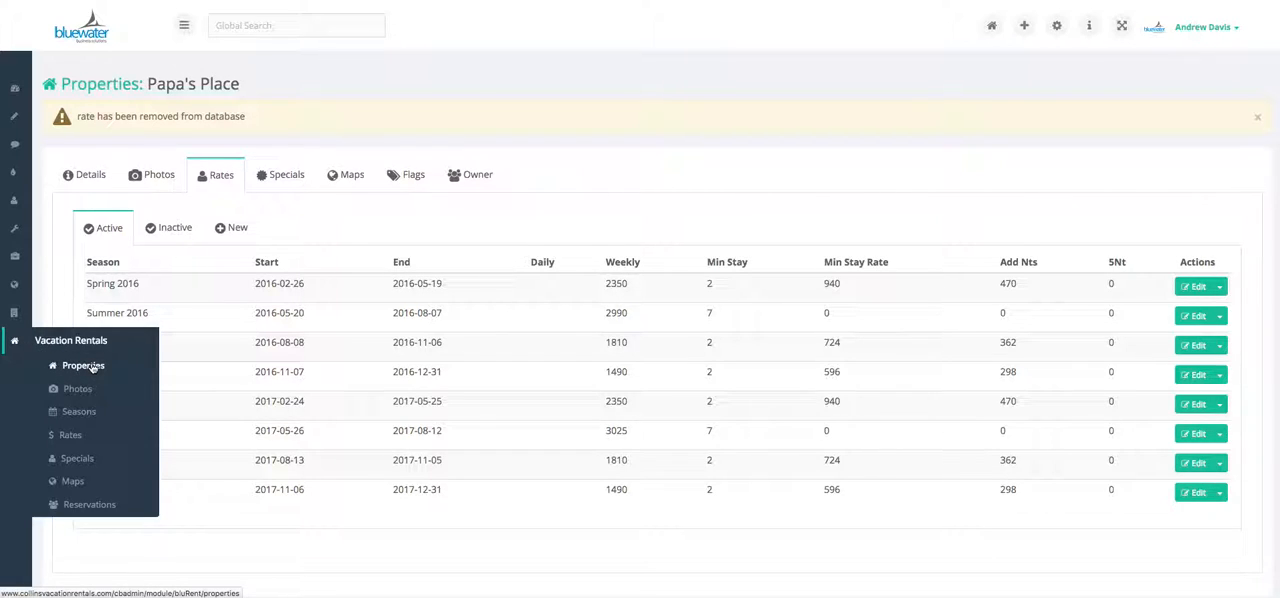
click(88, 366)
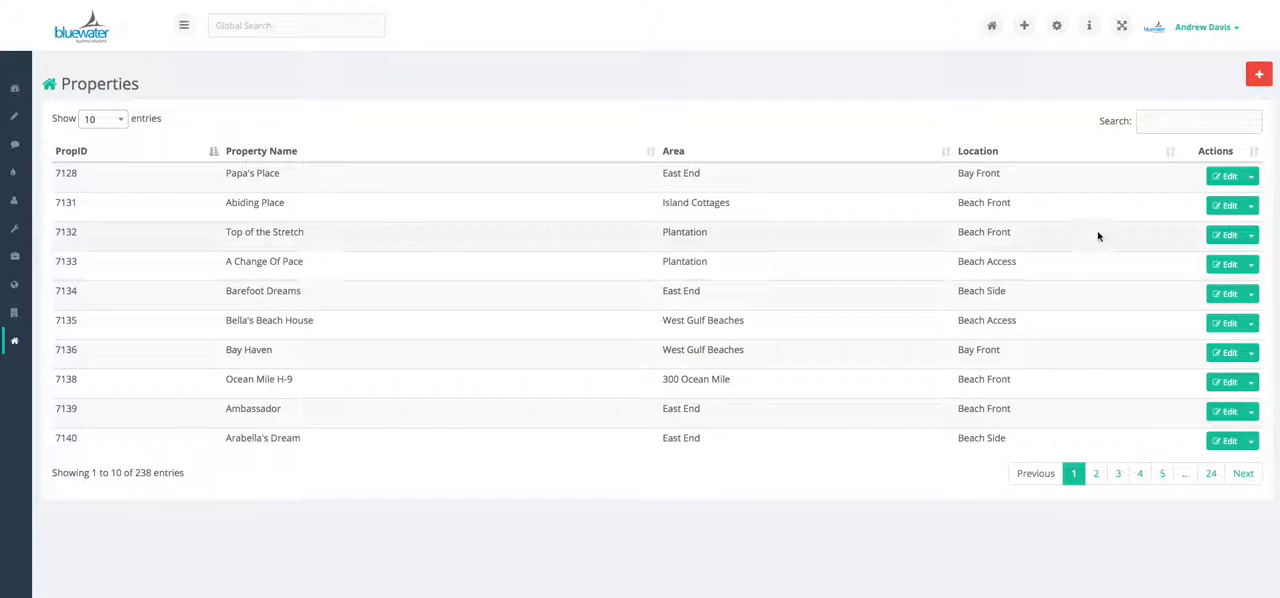
click(1221, 177)
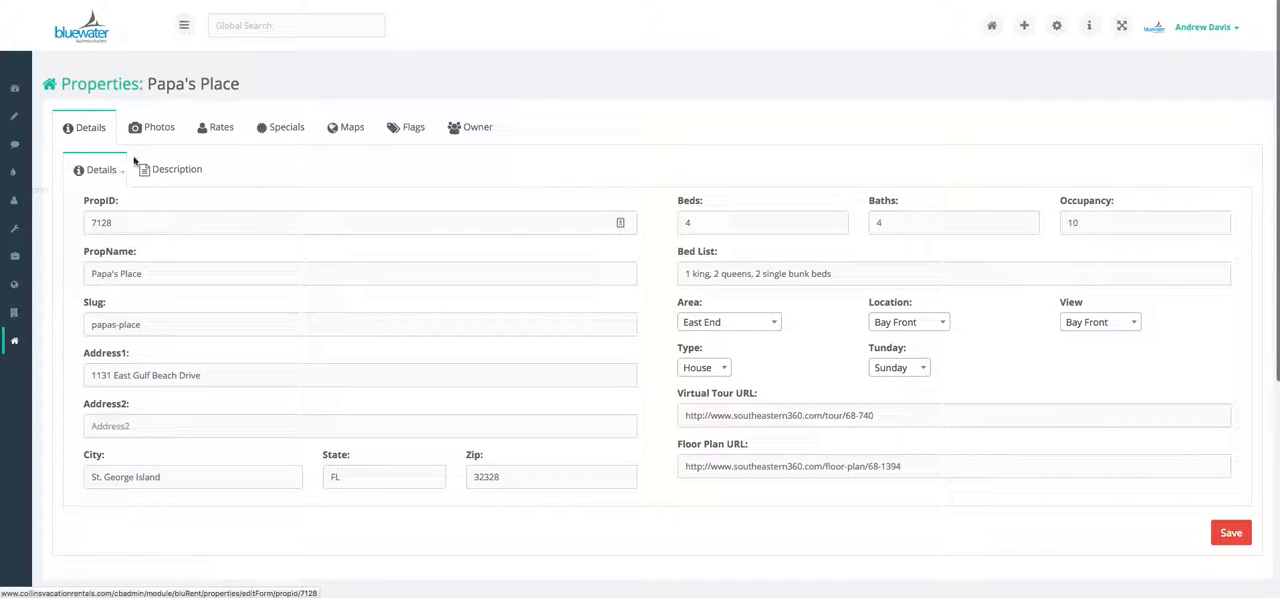
key(alt+Left)
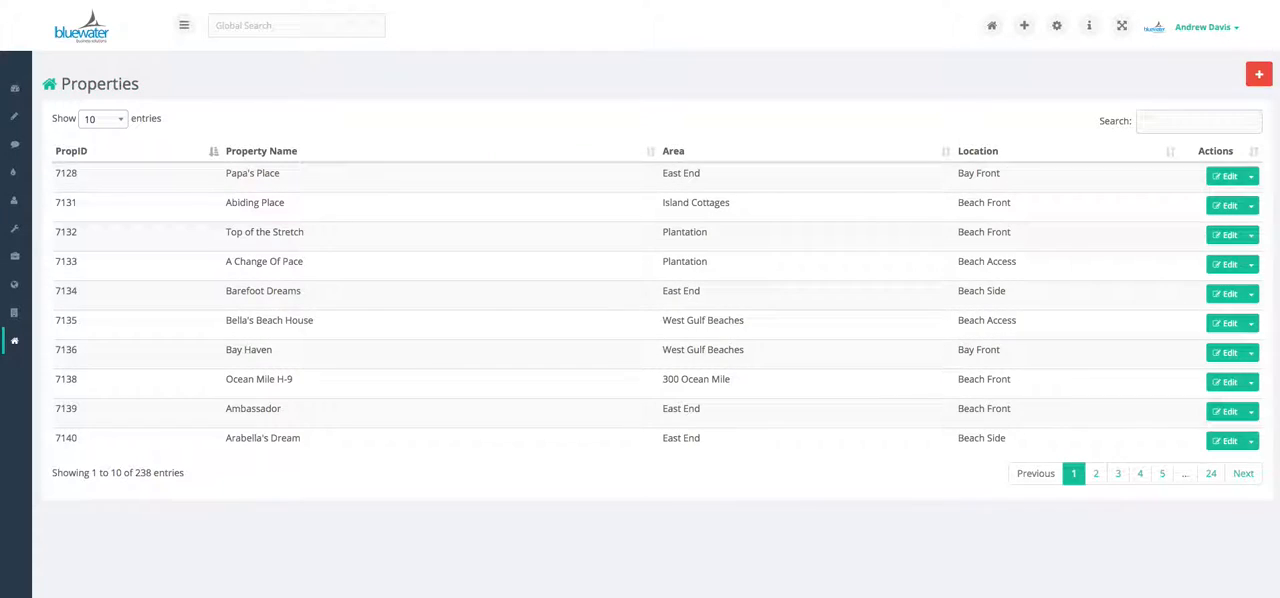
Find Papa's Place in the vacation rental Rates list by searching for "papa" and open its specials
mouse_move(12, 341)
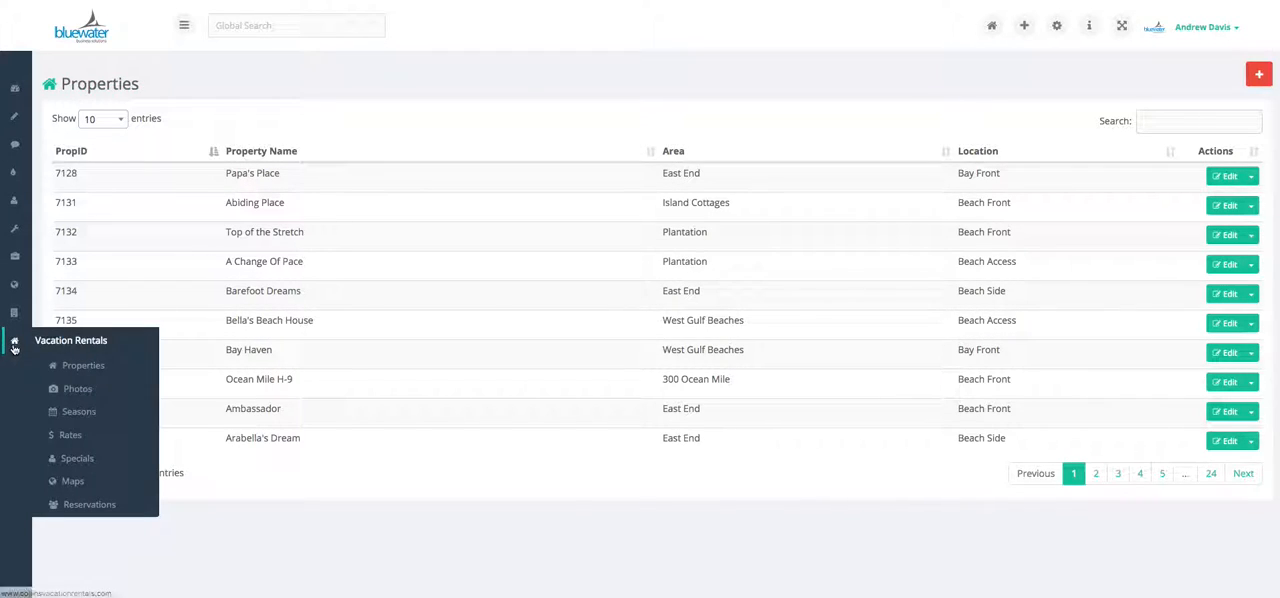
click(68, 437)
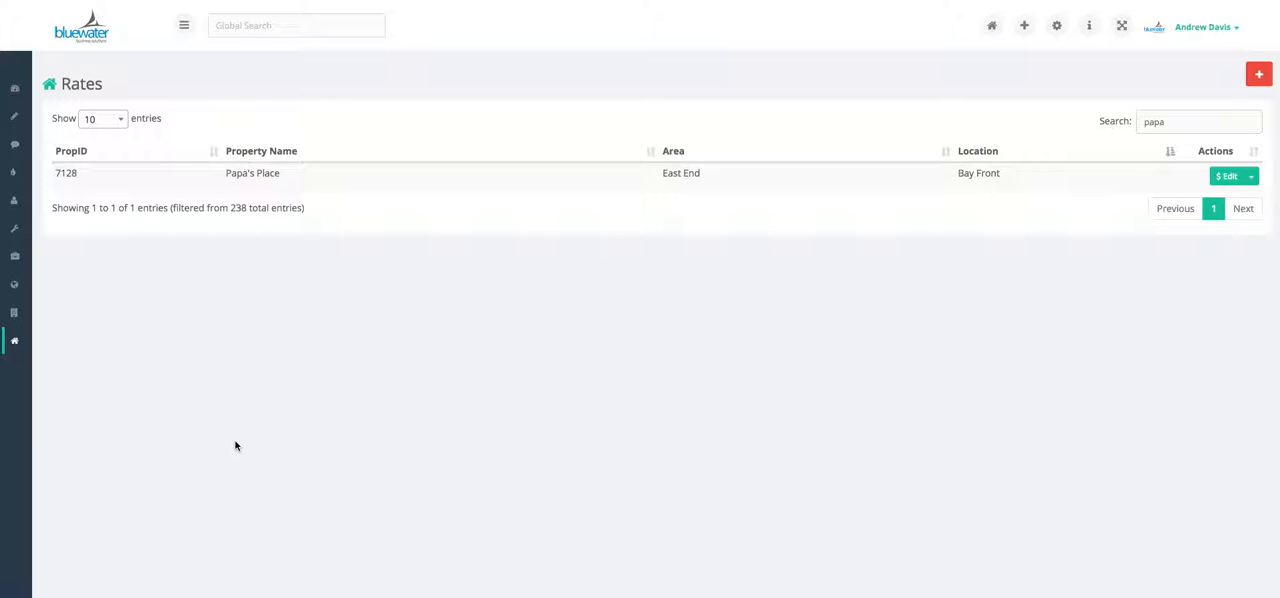
click(1253, 178)
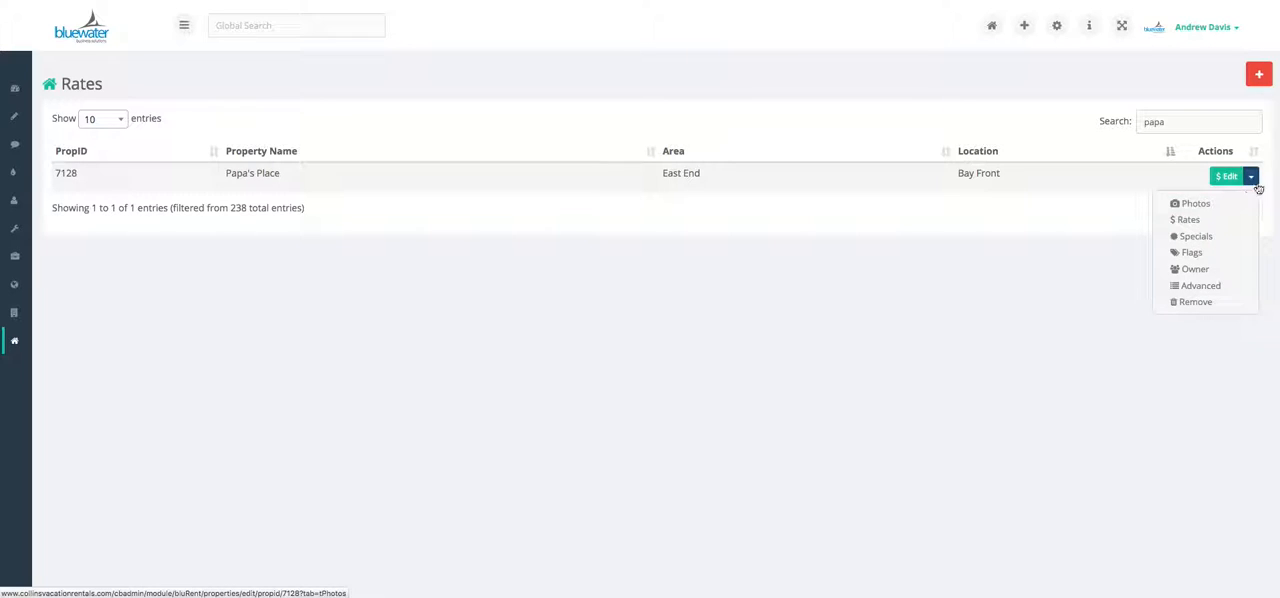
click(1206, 240)
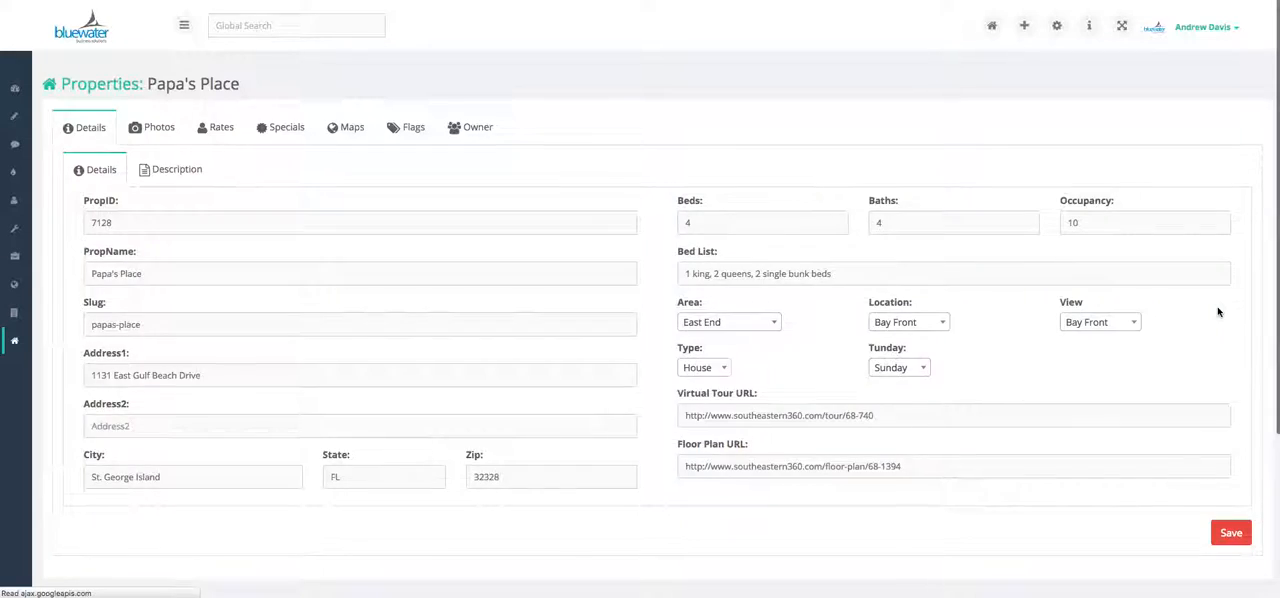